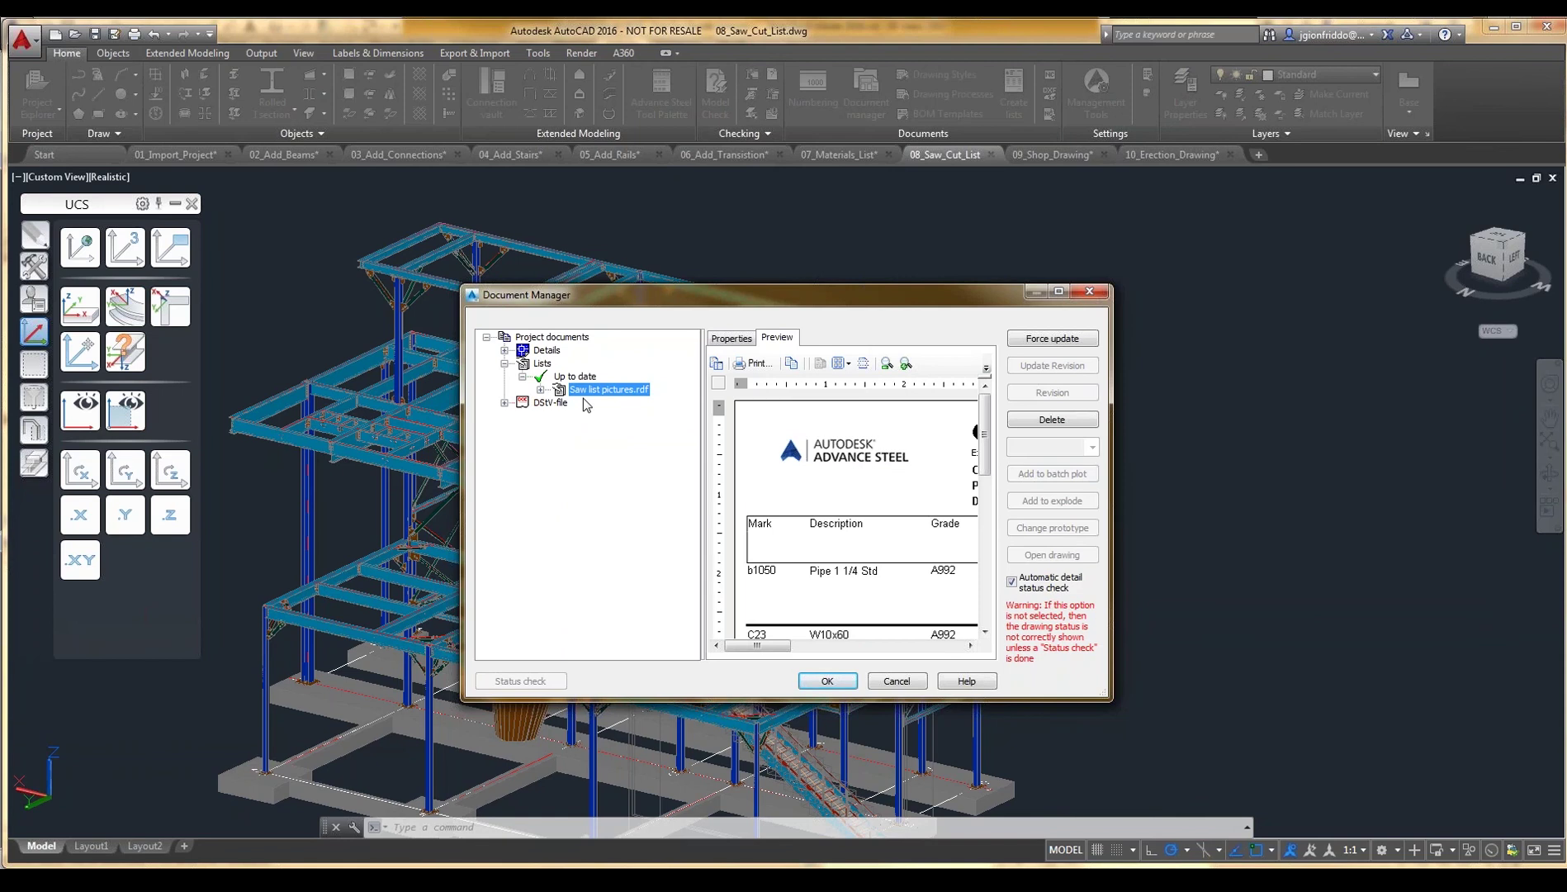
Close the Document Manager and bring the 09_Shop_Drawing.dwg model to the front
left_click(1086, 298)
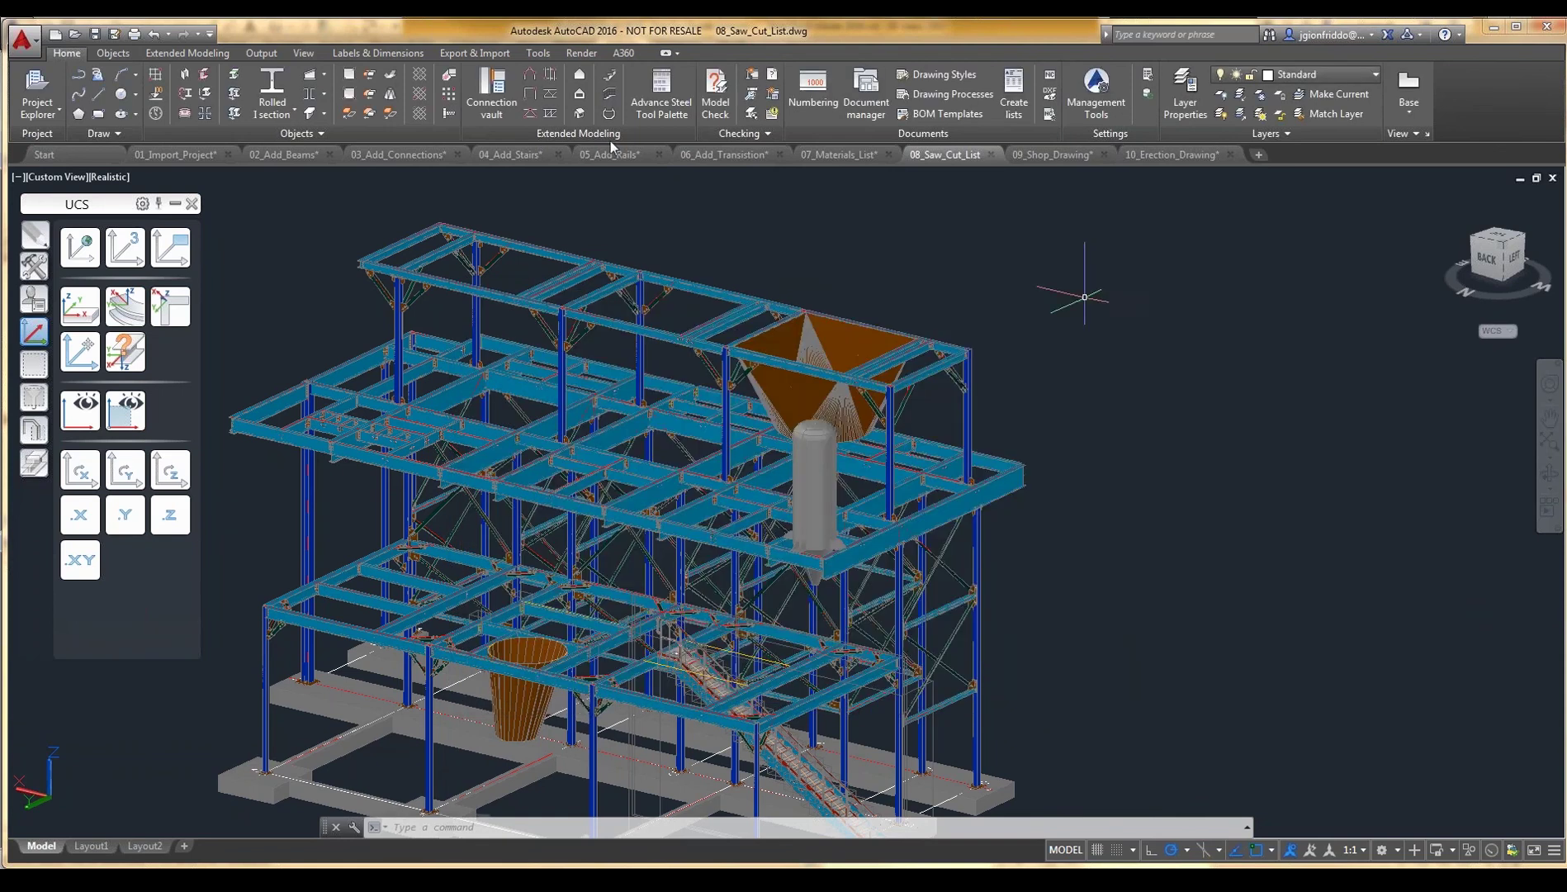
left_click(1052, 155)
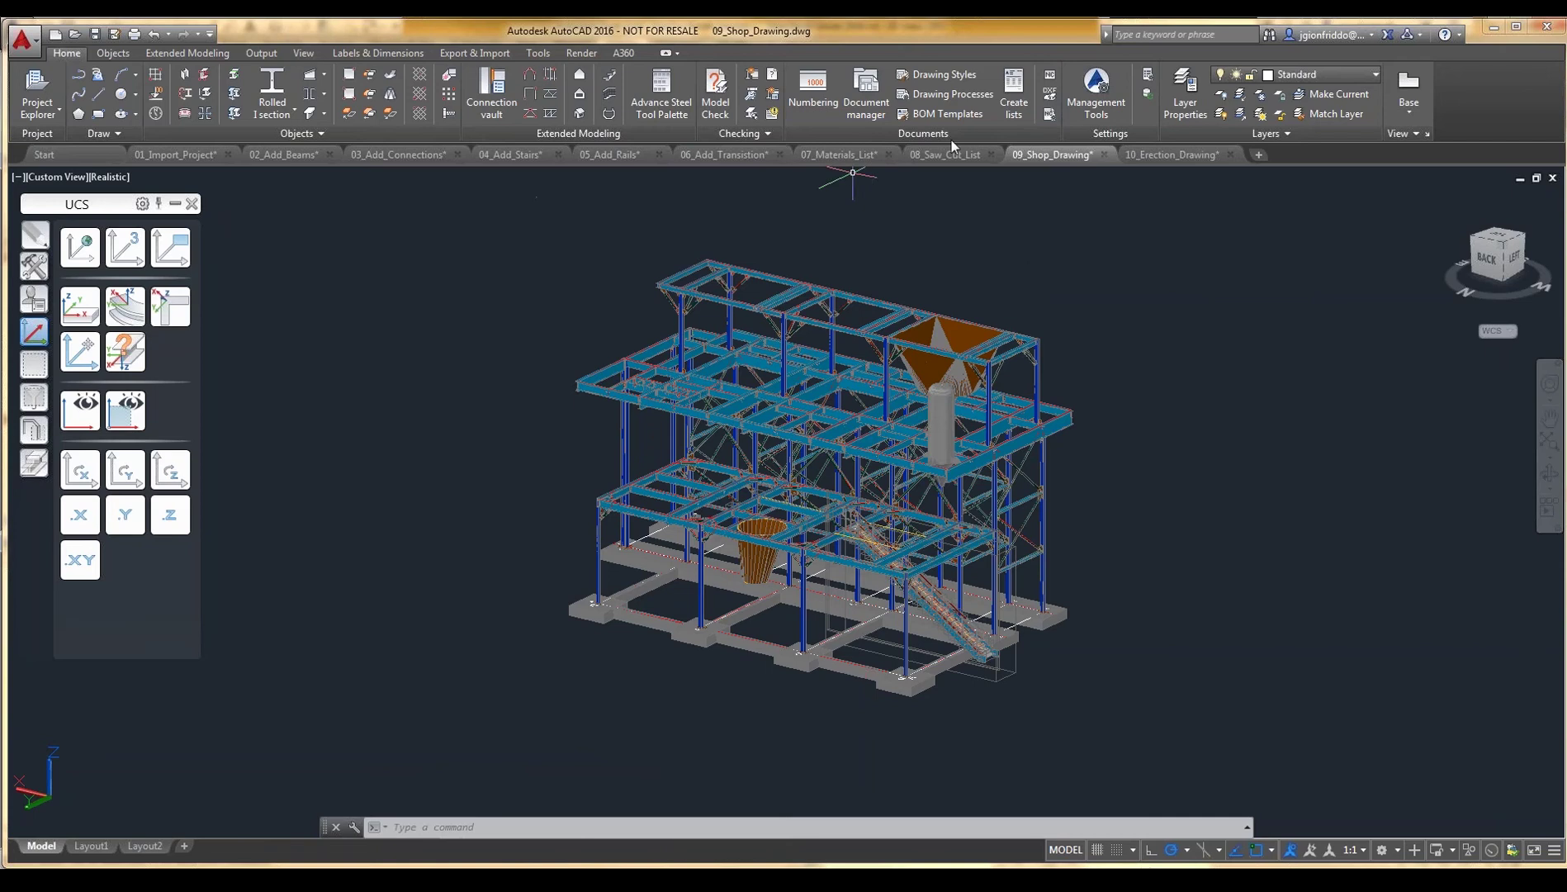
Show the Singlepart shop drawing processes and zoom toward a gusset plate on the upper framing
left_click(954, 95)
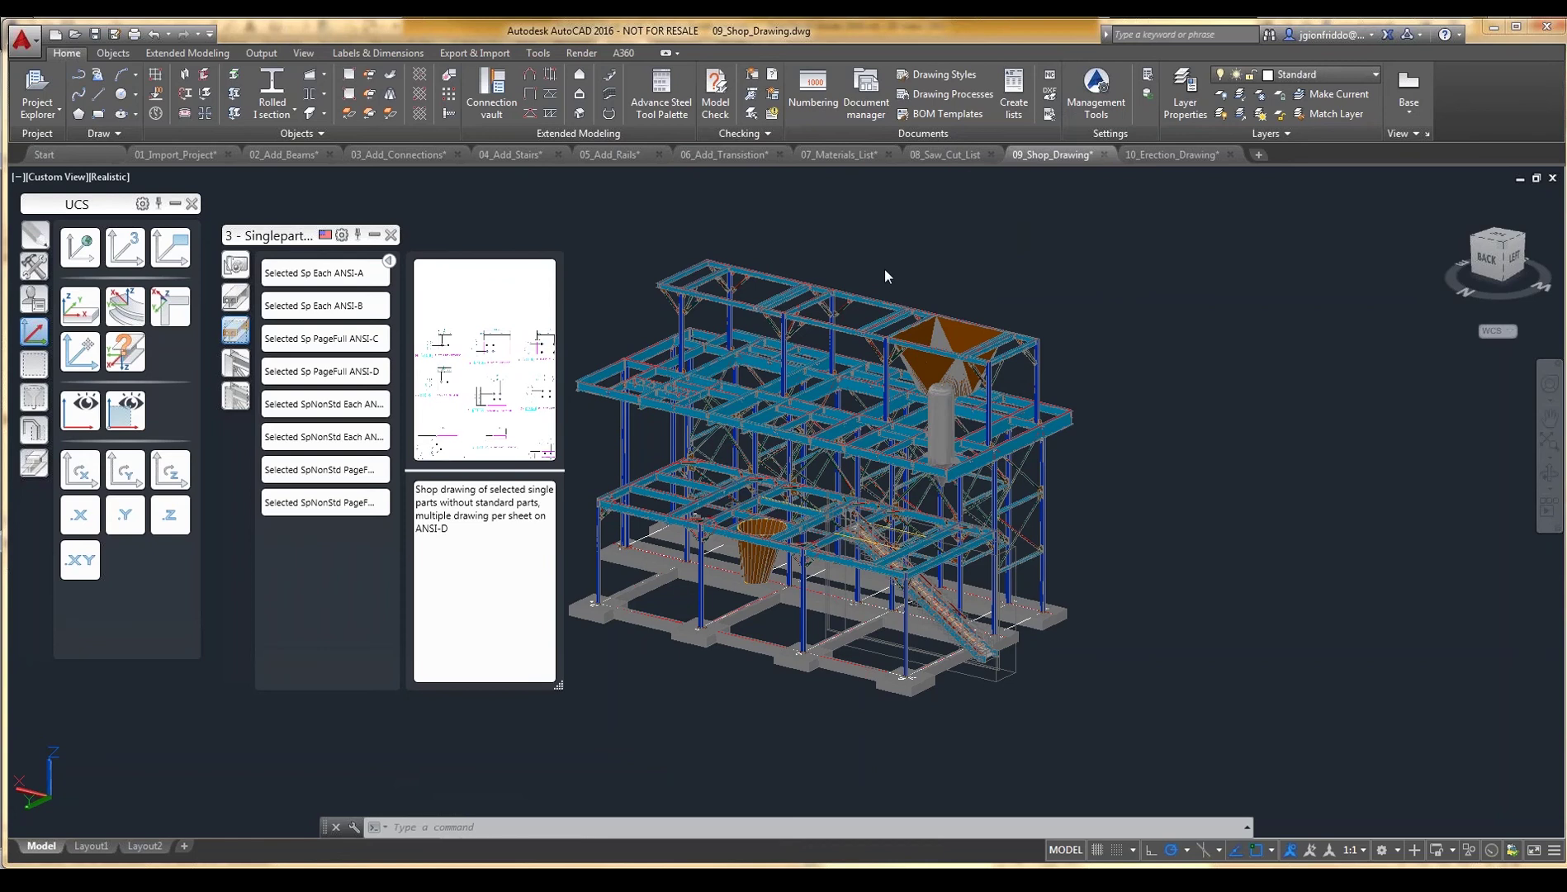
scroll(857, 298, "up", 6)
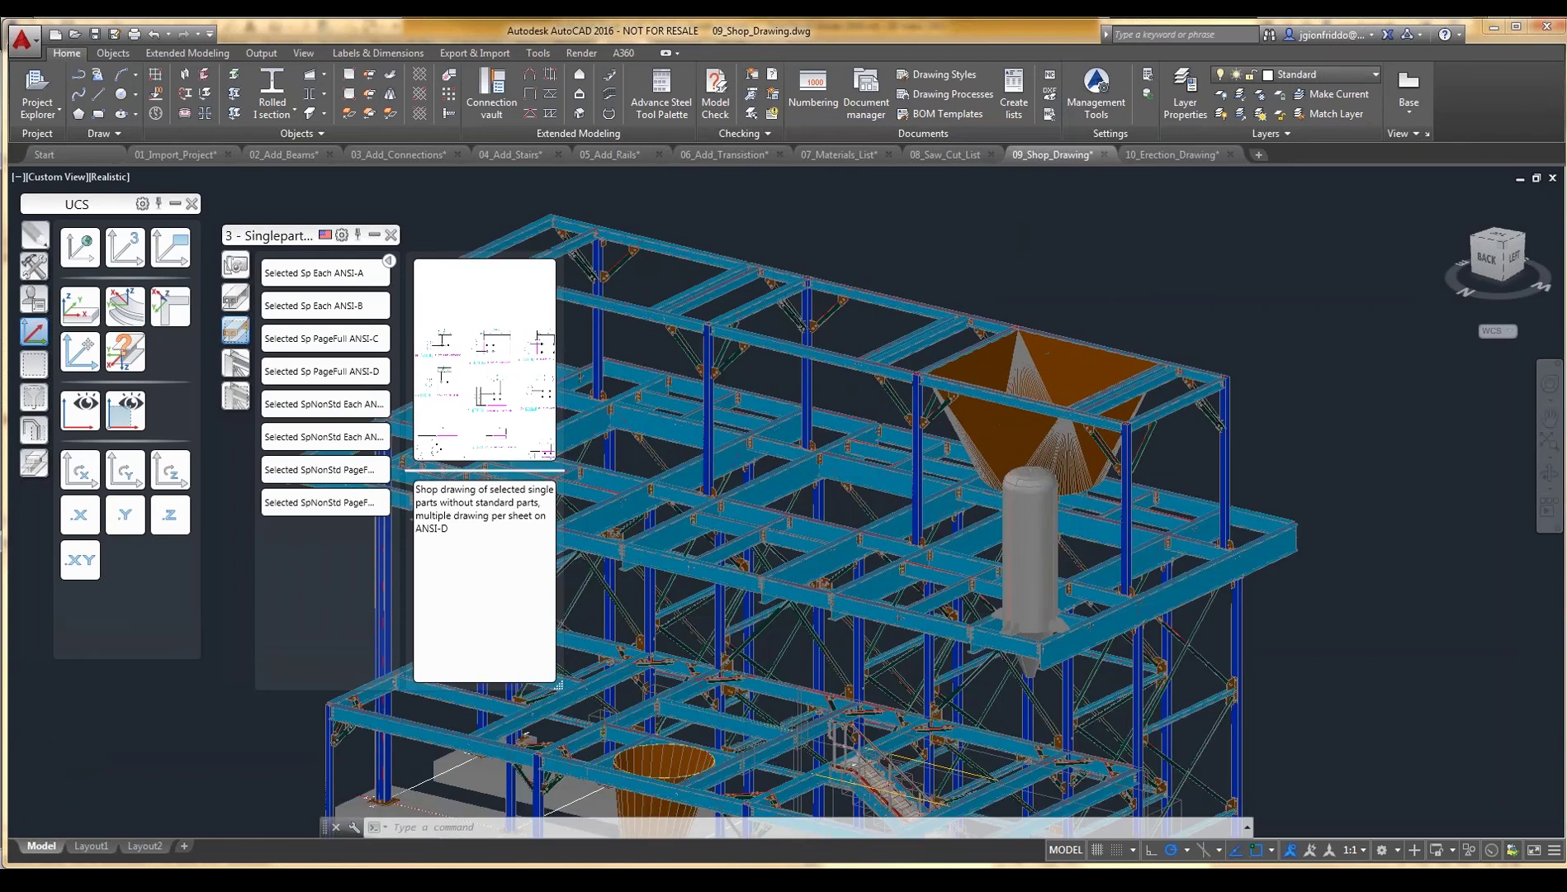
scroll(813, 244, "up", 5)
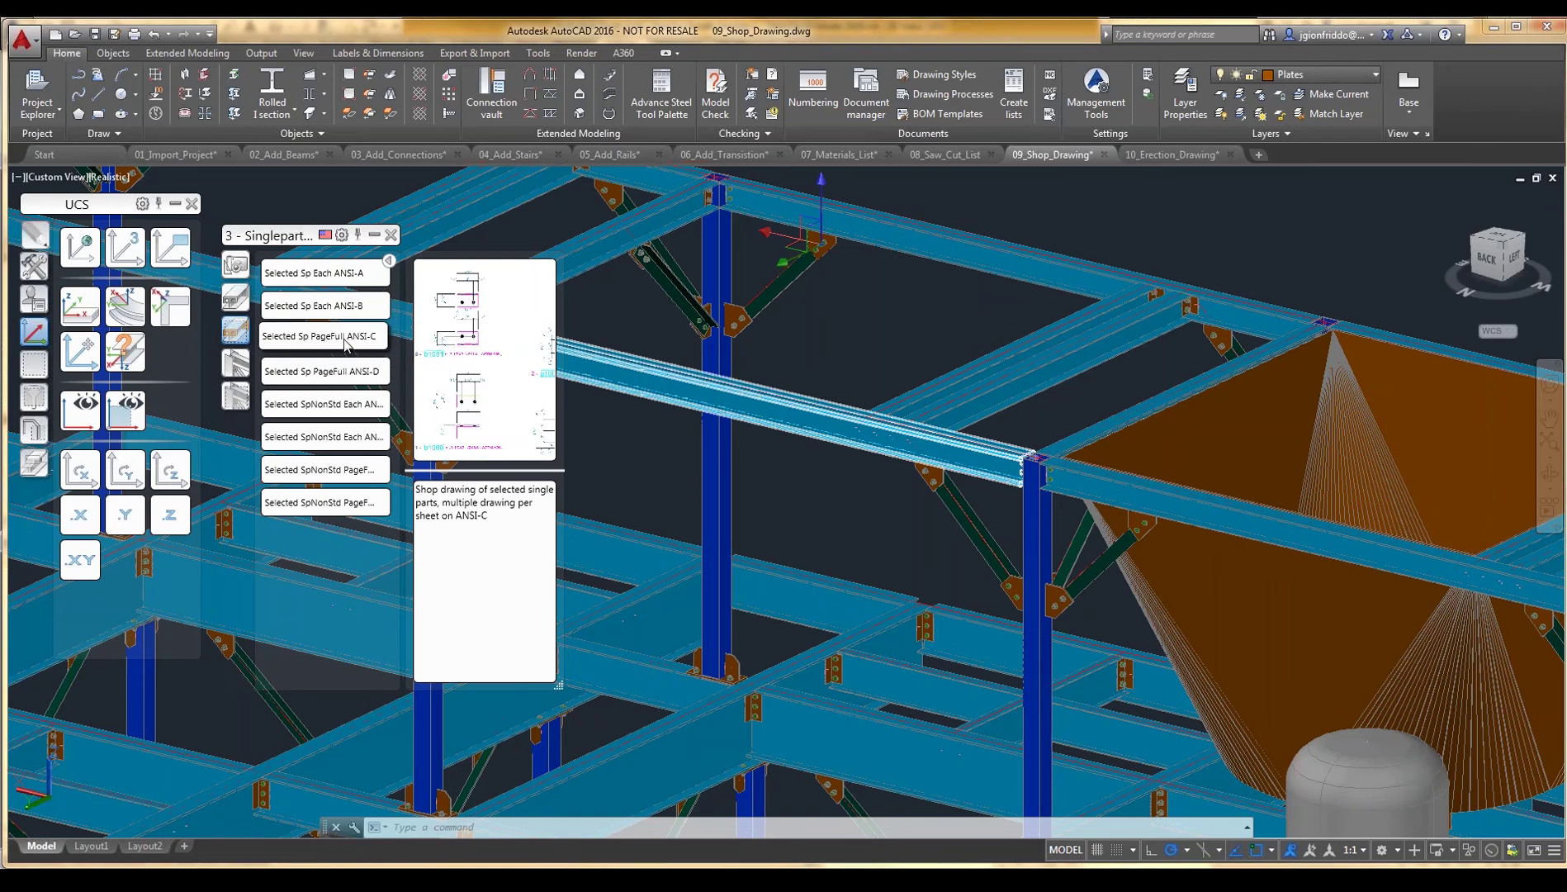
Run 'Selected Sp Each ANSI-B' with drawing number 1000 for gusset plate p1000
left_click(319, 305)
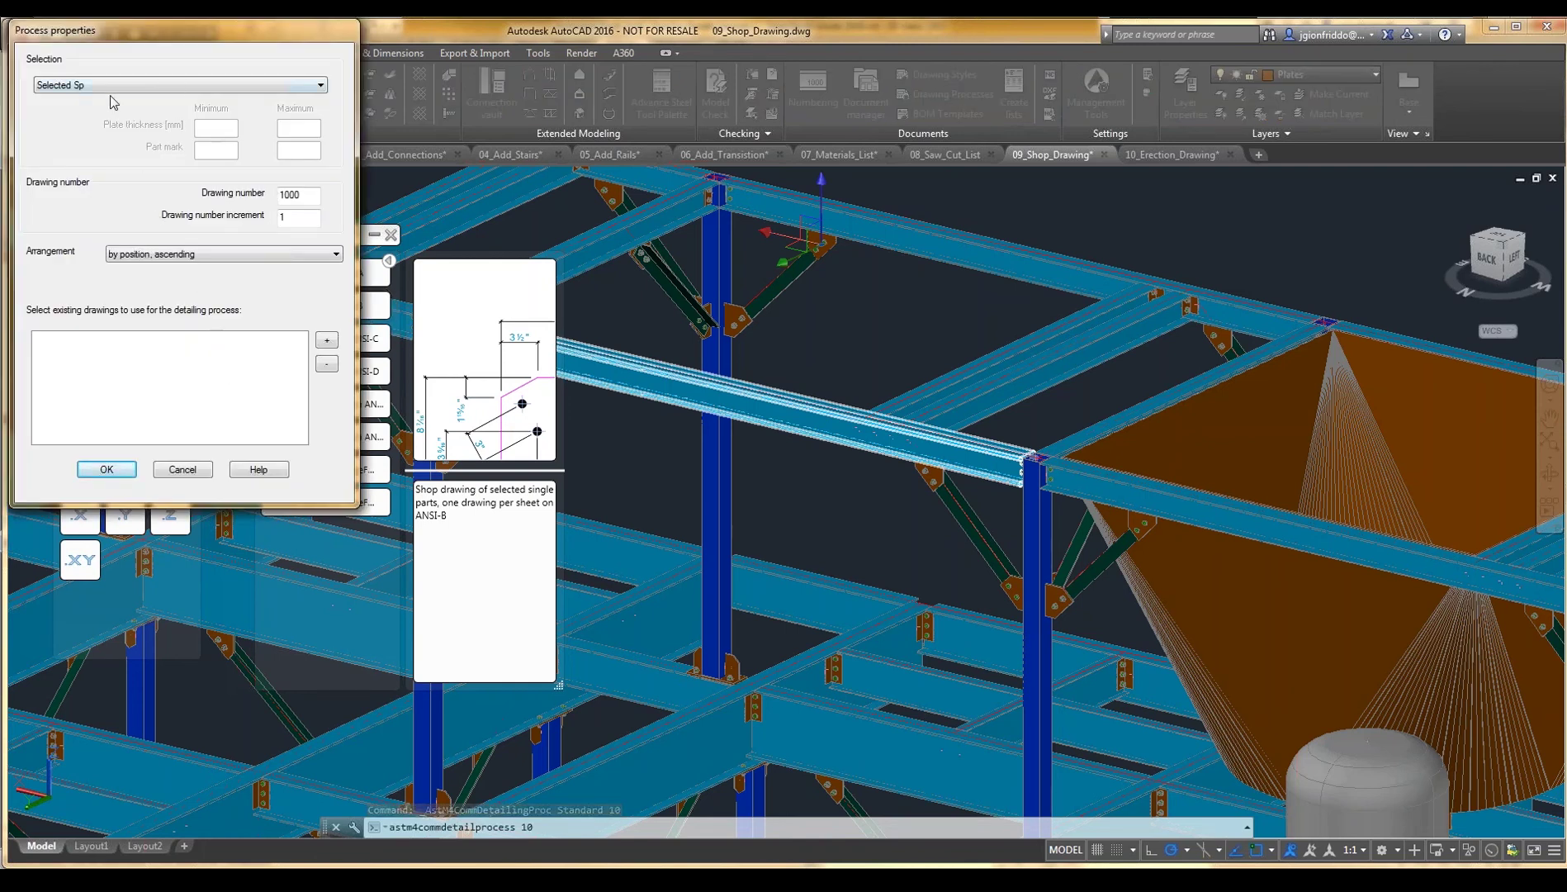
left_click(106, 472)
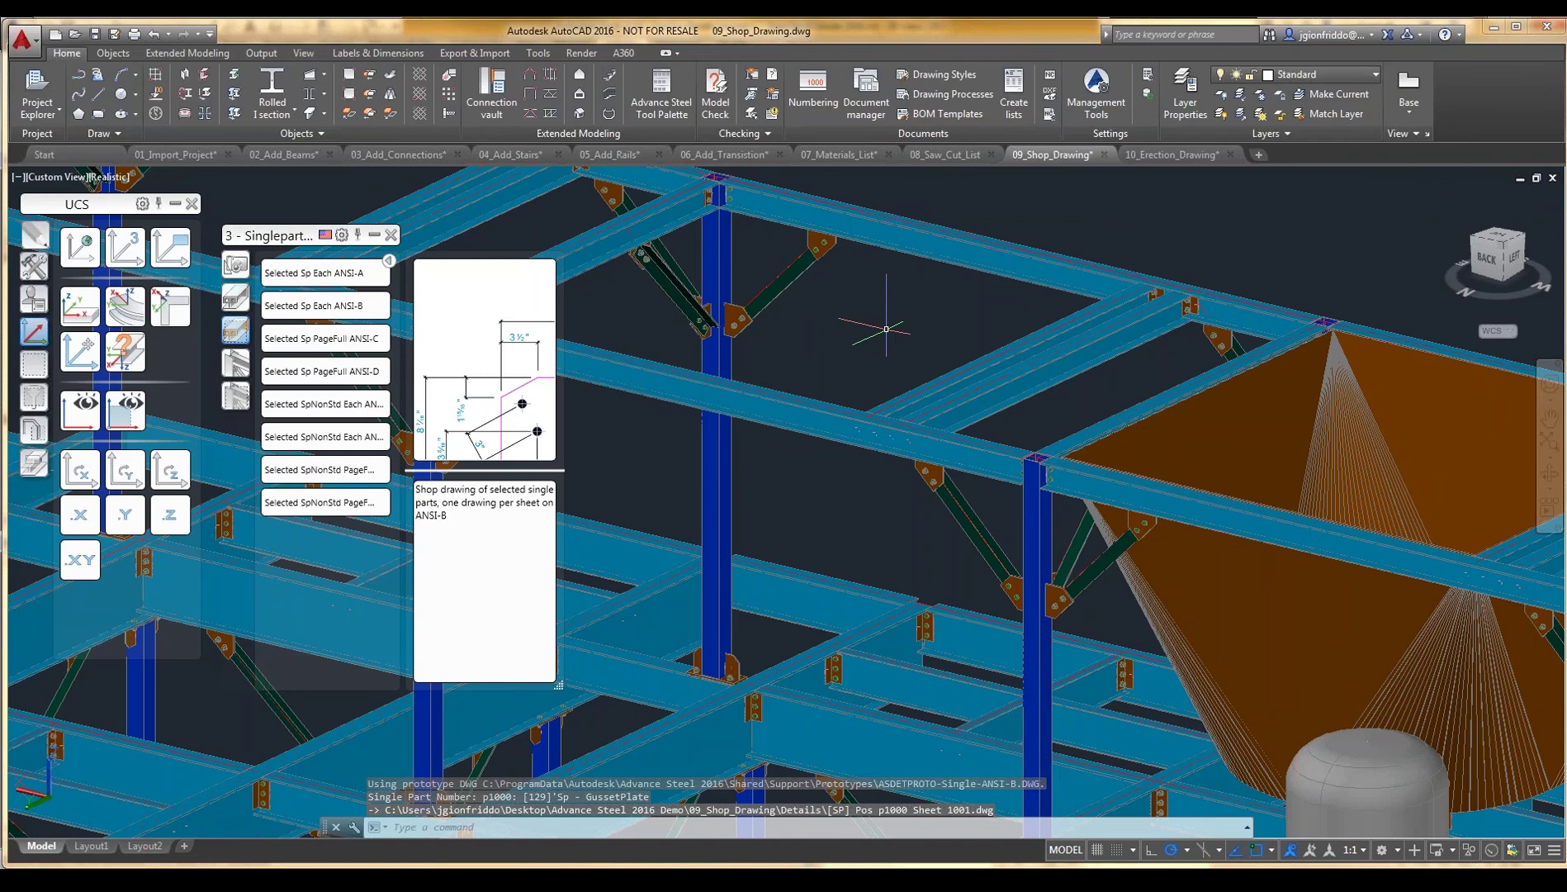
Open '[SP] Pos p1000 Sheet 1001' from Details > Up to date in the Document Manager
left_click(866, 103)
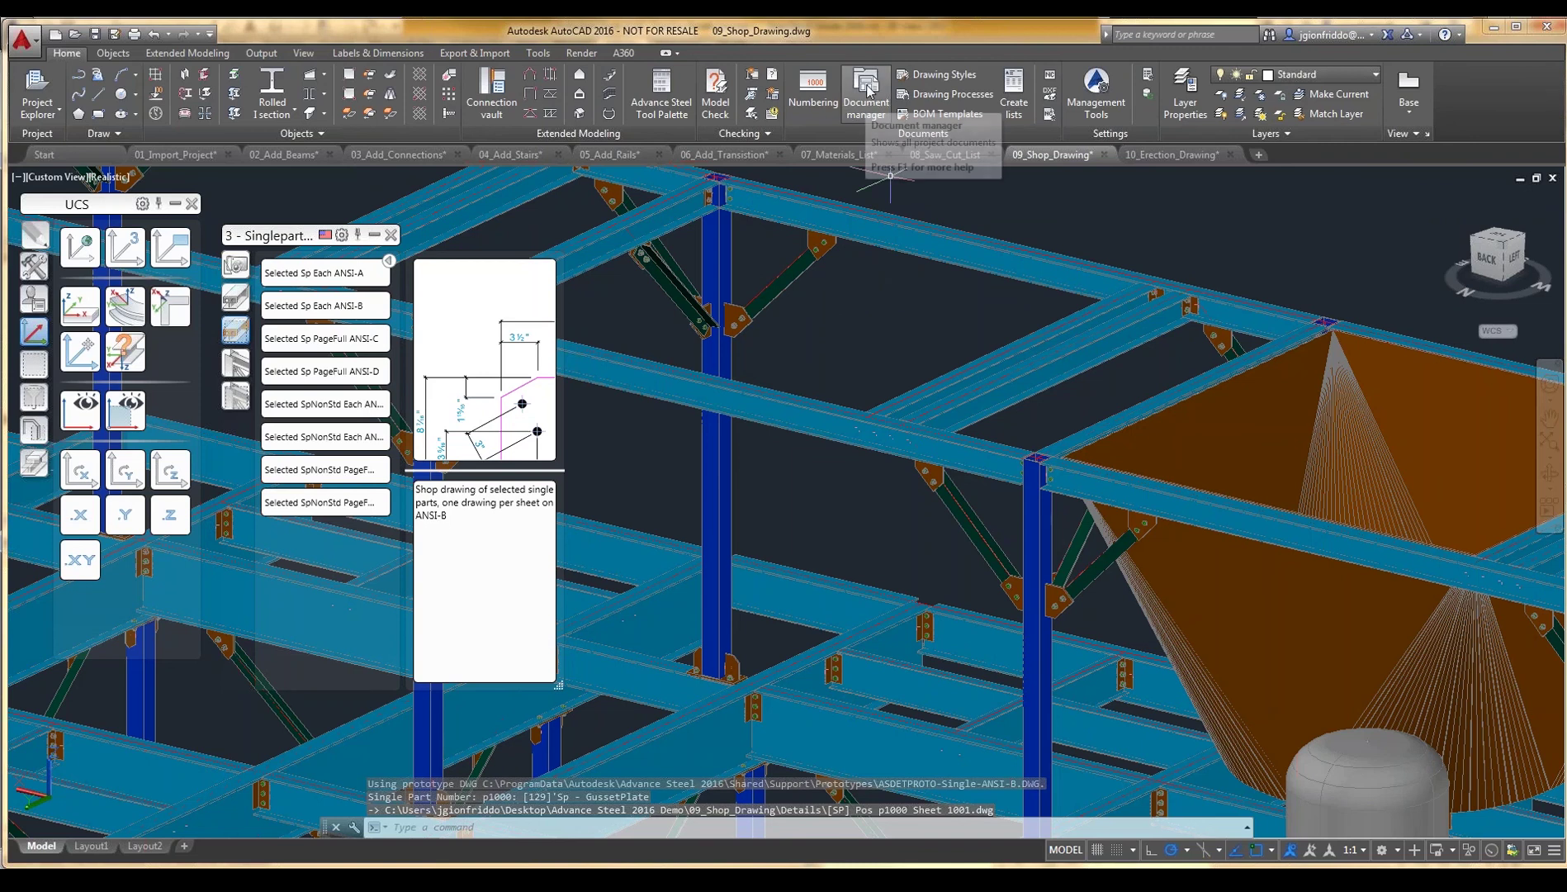
left_click(908, 128)
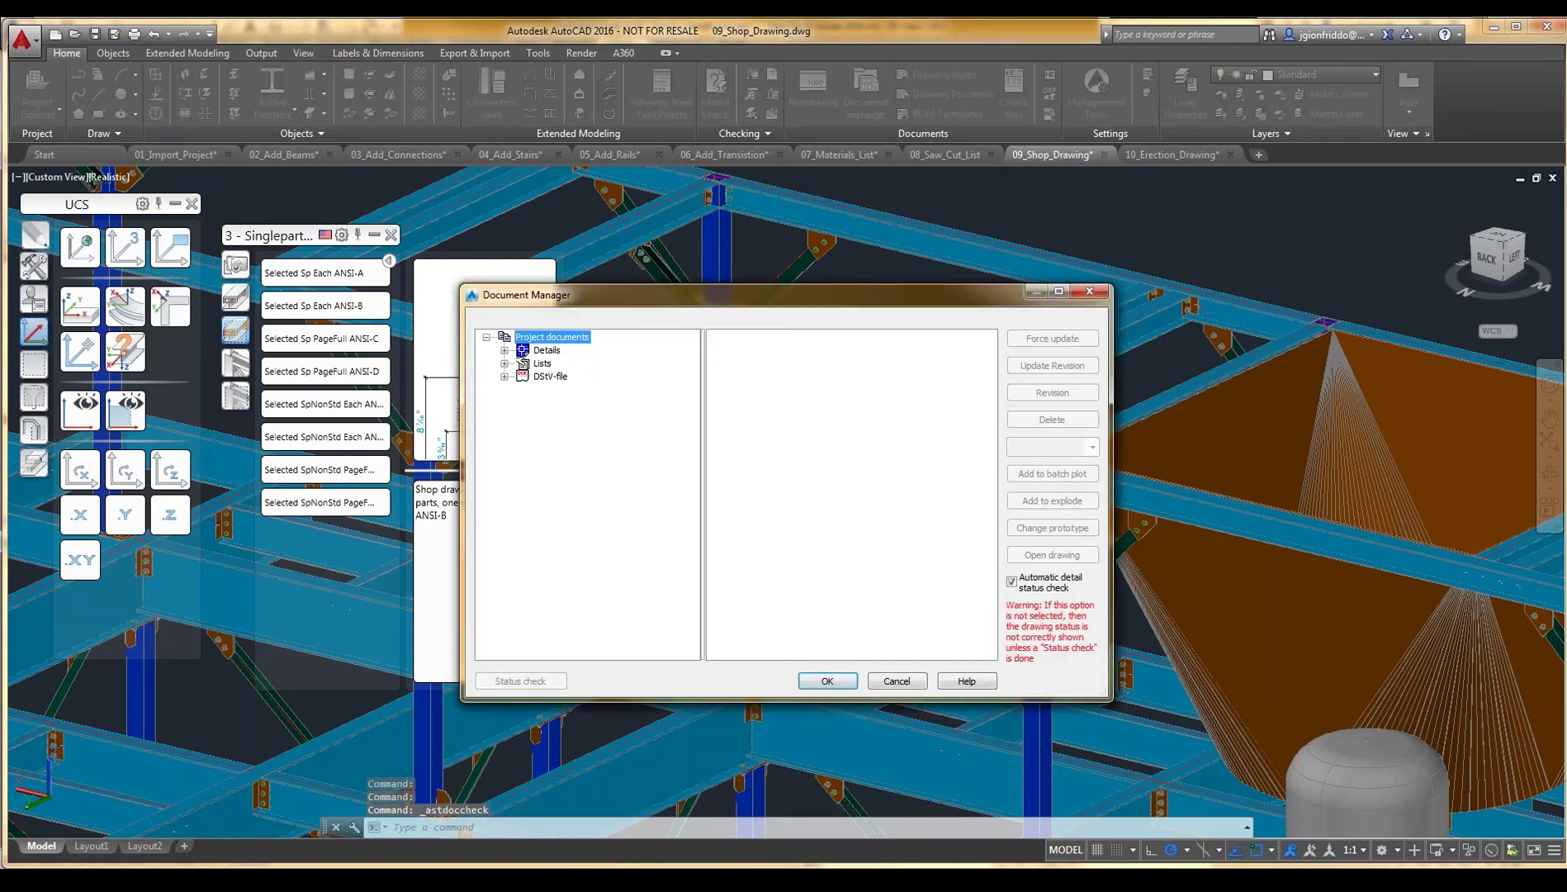
left_click(504, 350)
left_click(522, 363)
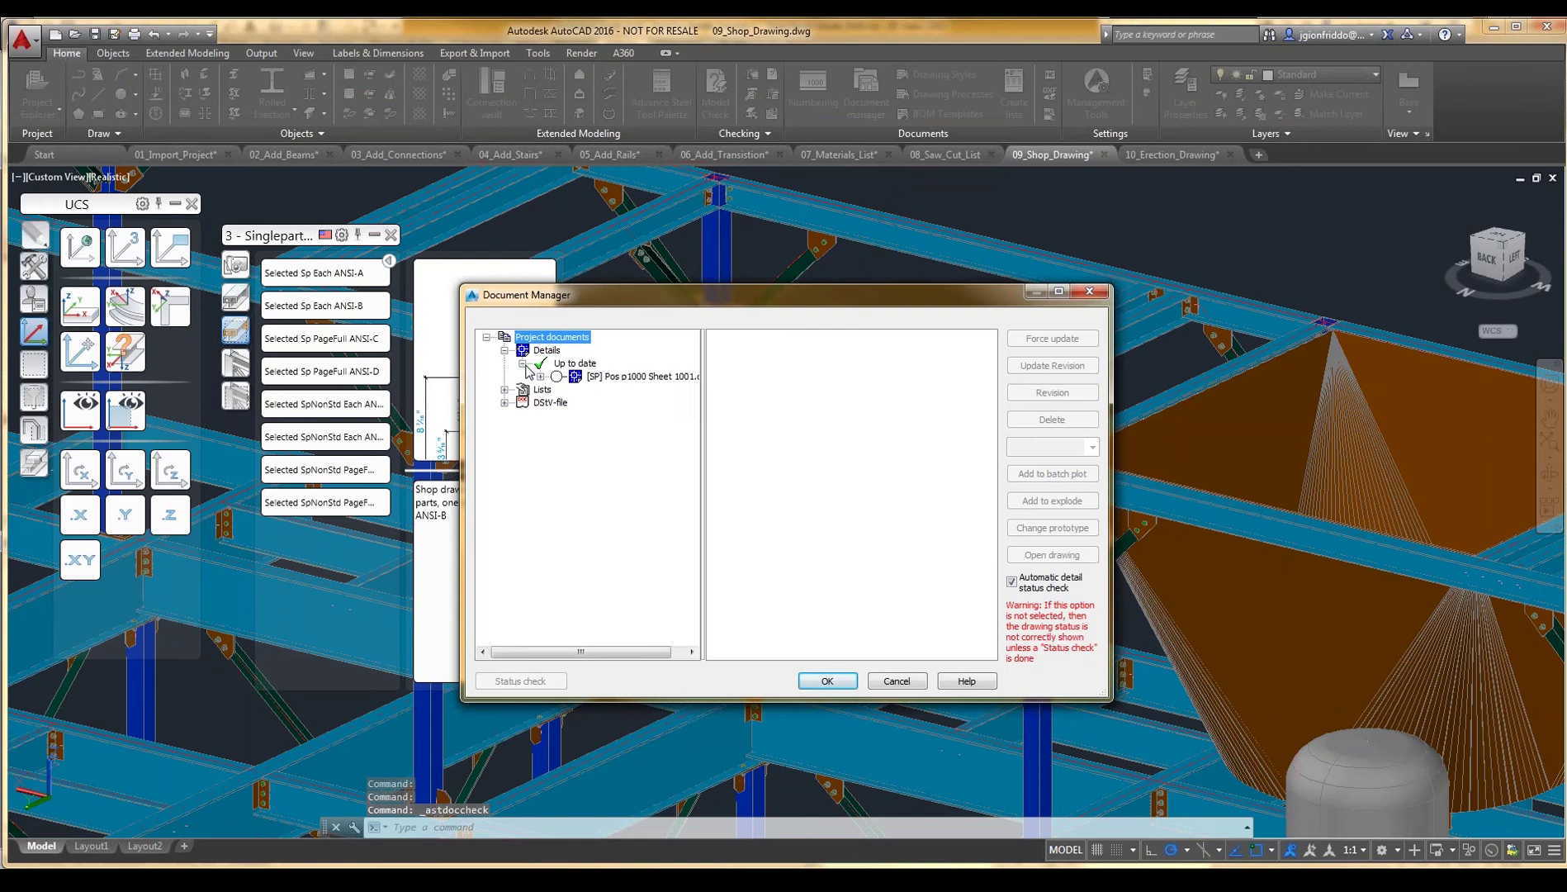
left_click(617, 377)
left_click(1073, 558)
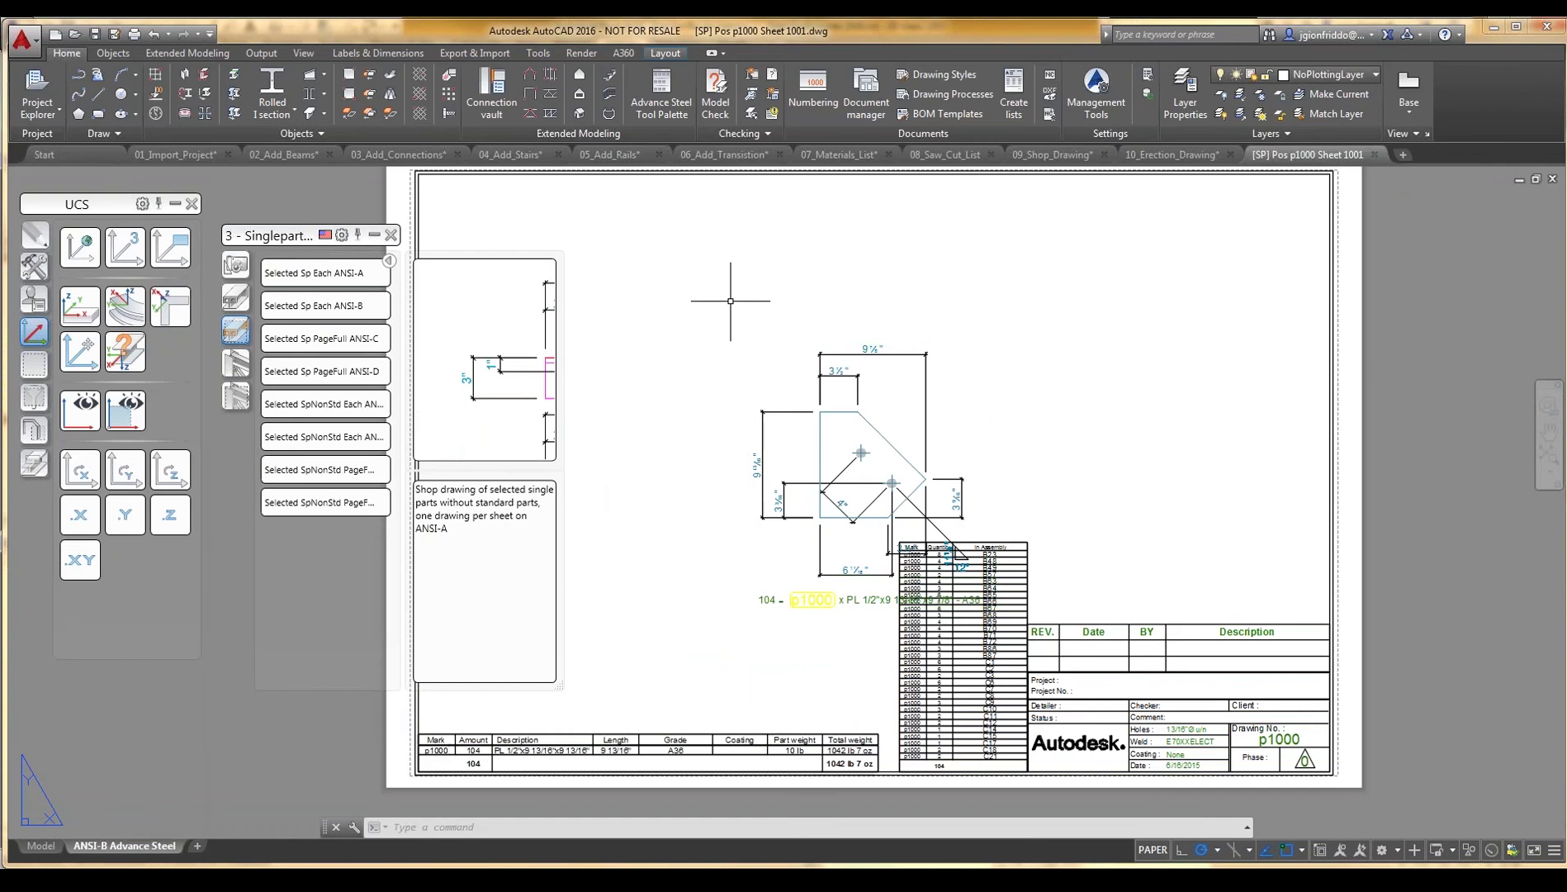
Drag the p1000 plate detail view up and left, then check its placement and label
left_click(771, 344)
left_click_drag(770, 345, 665, 244)
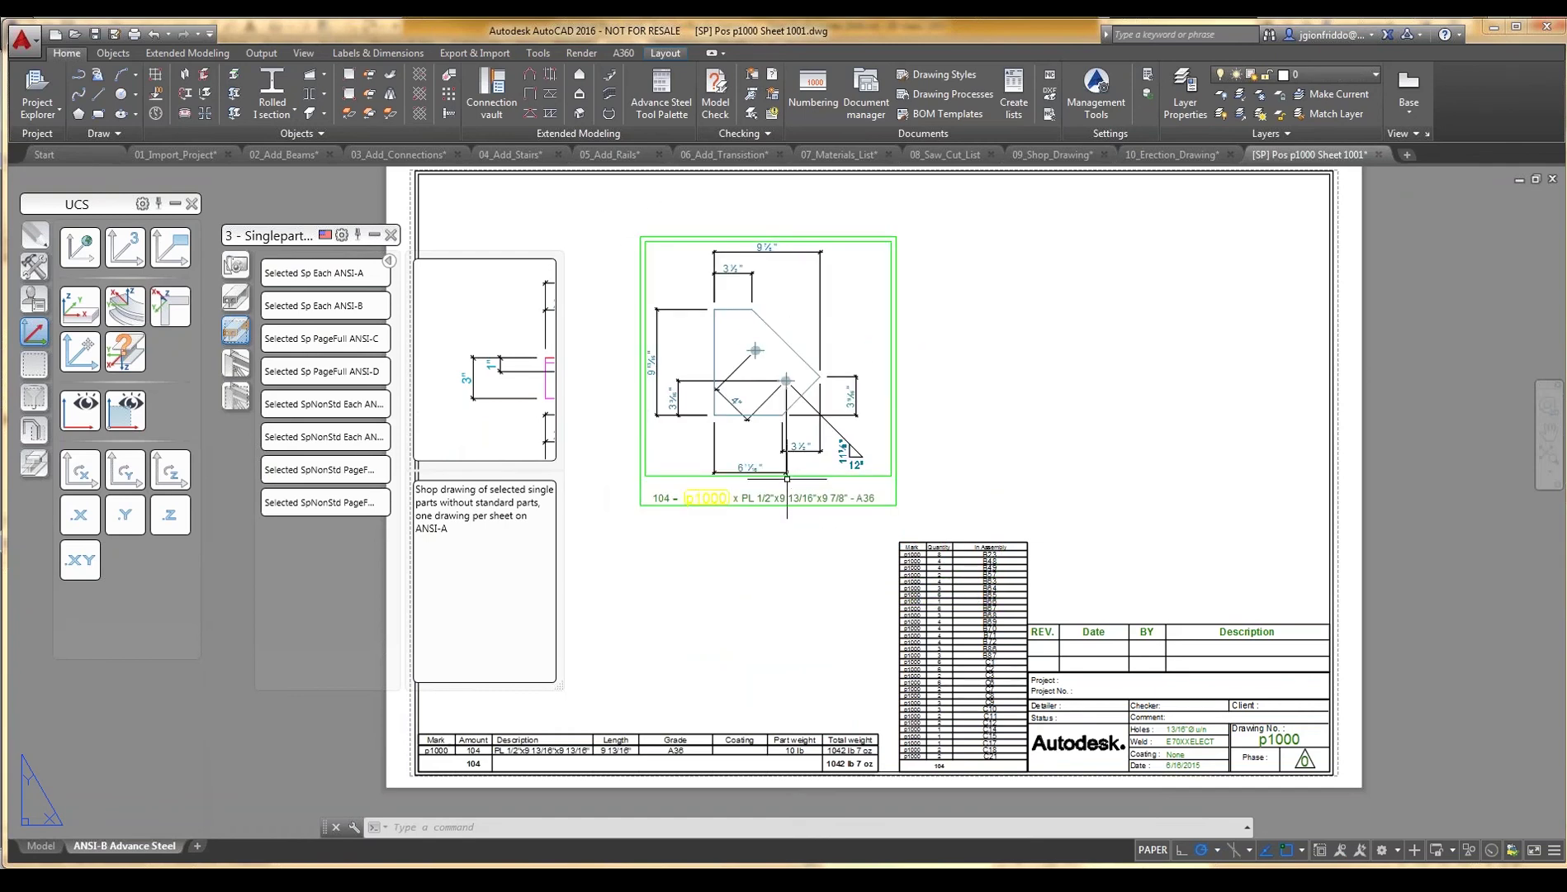
scroll(786, 478, "up", 4)
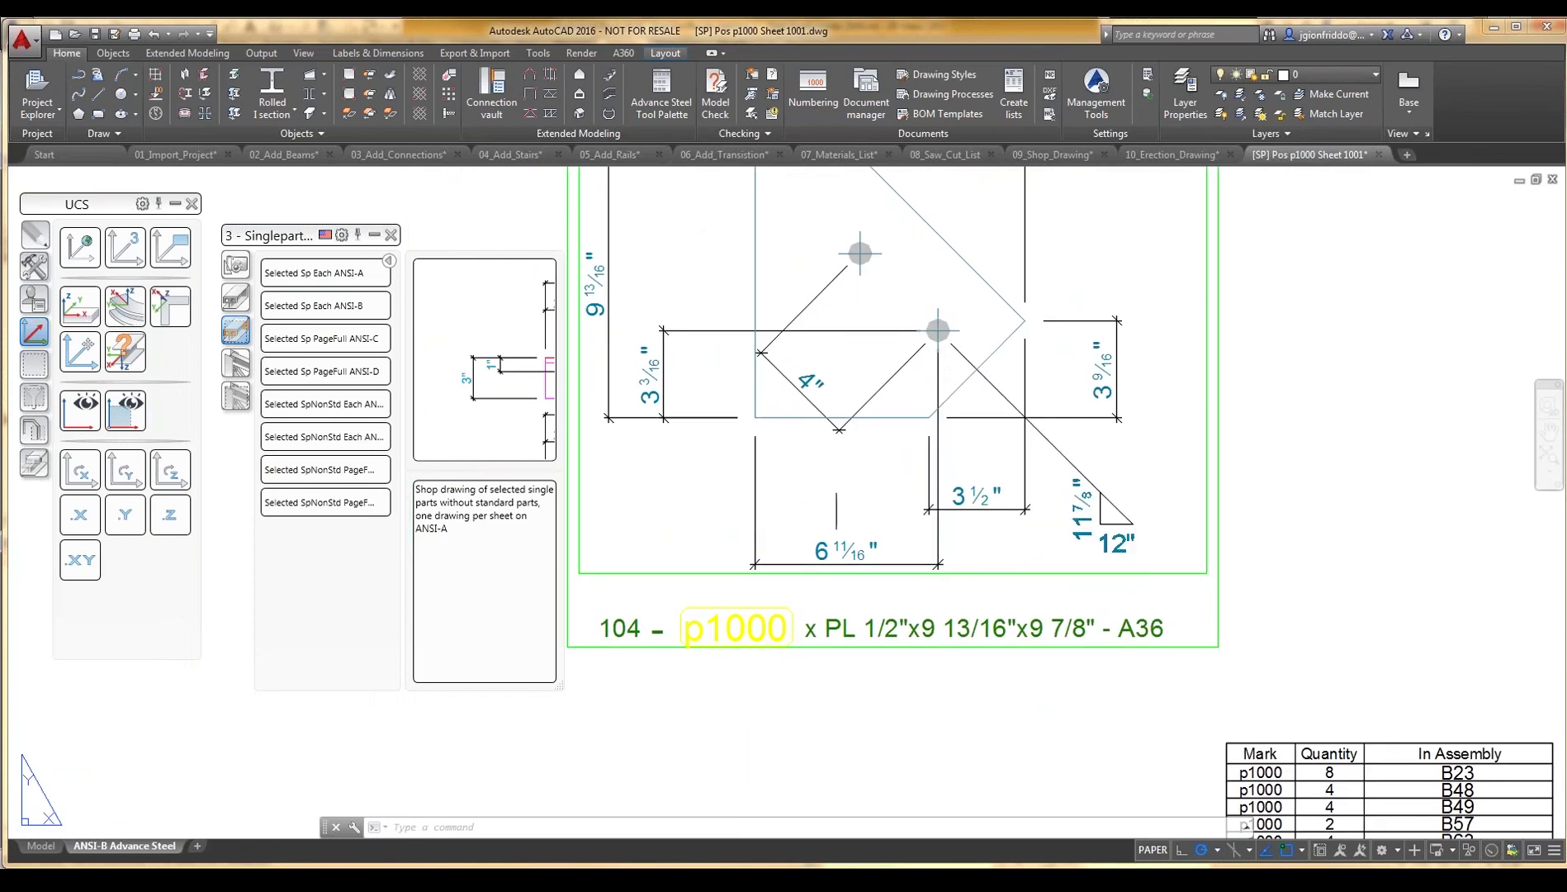
scroll(832, 449, "down", 2)
middle_click_drag(833, 449, 825, 525)
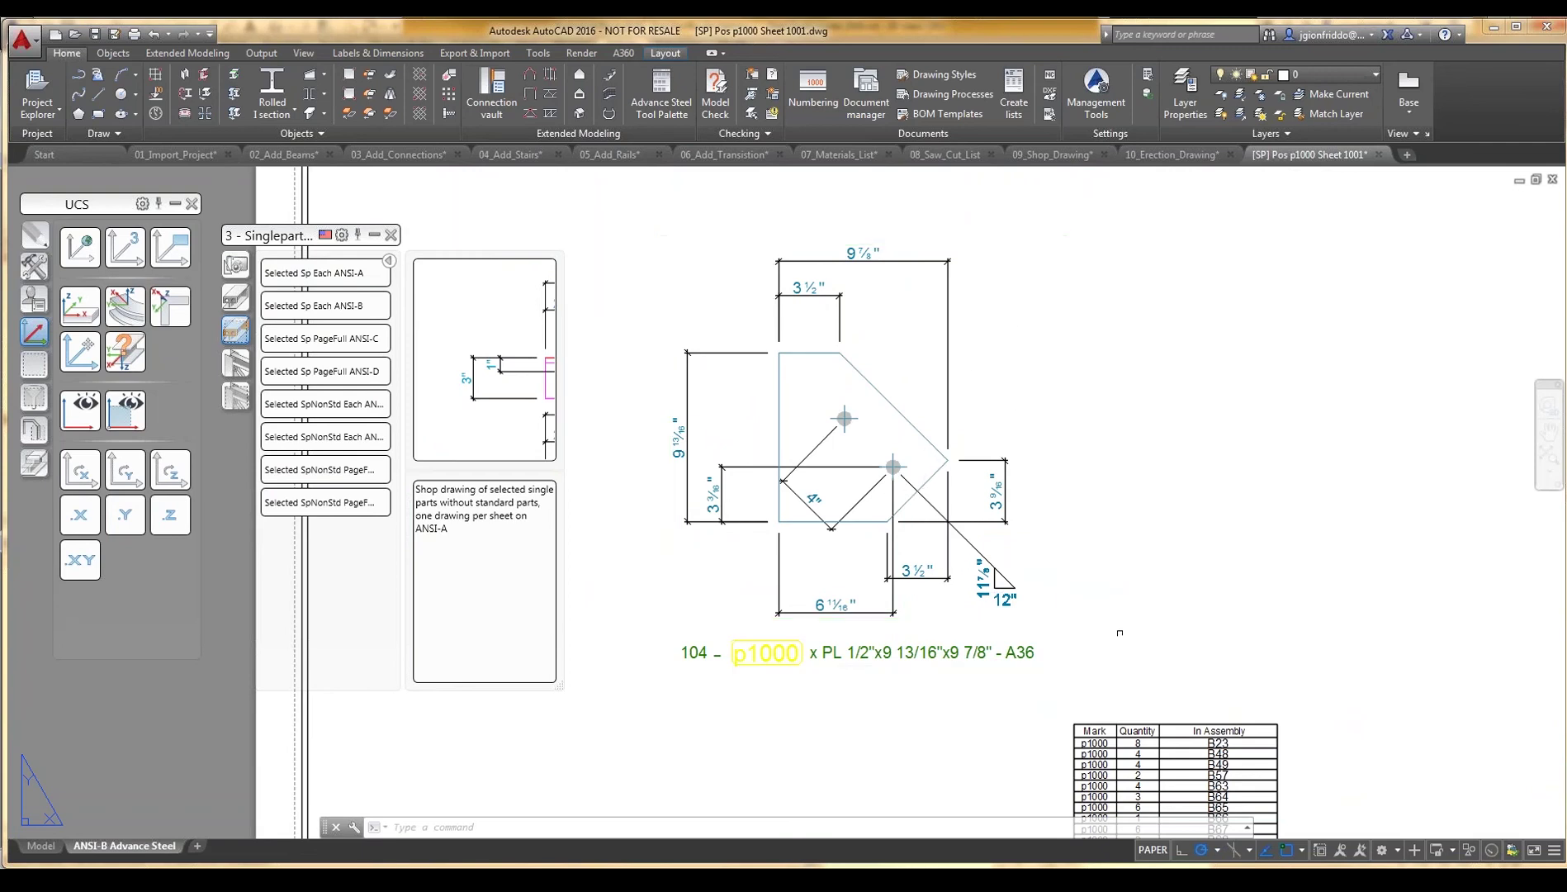
scroll(1116, 631, "down", 5)
scroll(1117, 703, "up", 2)
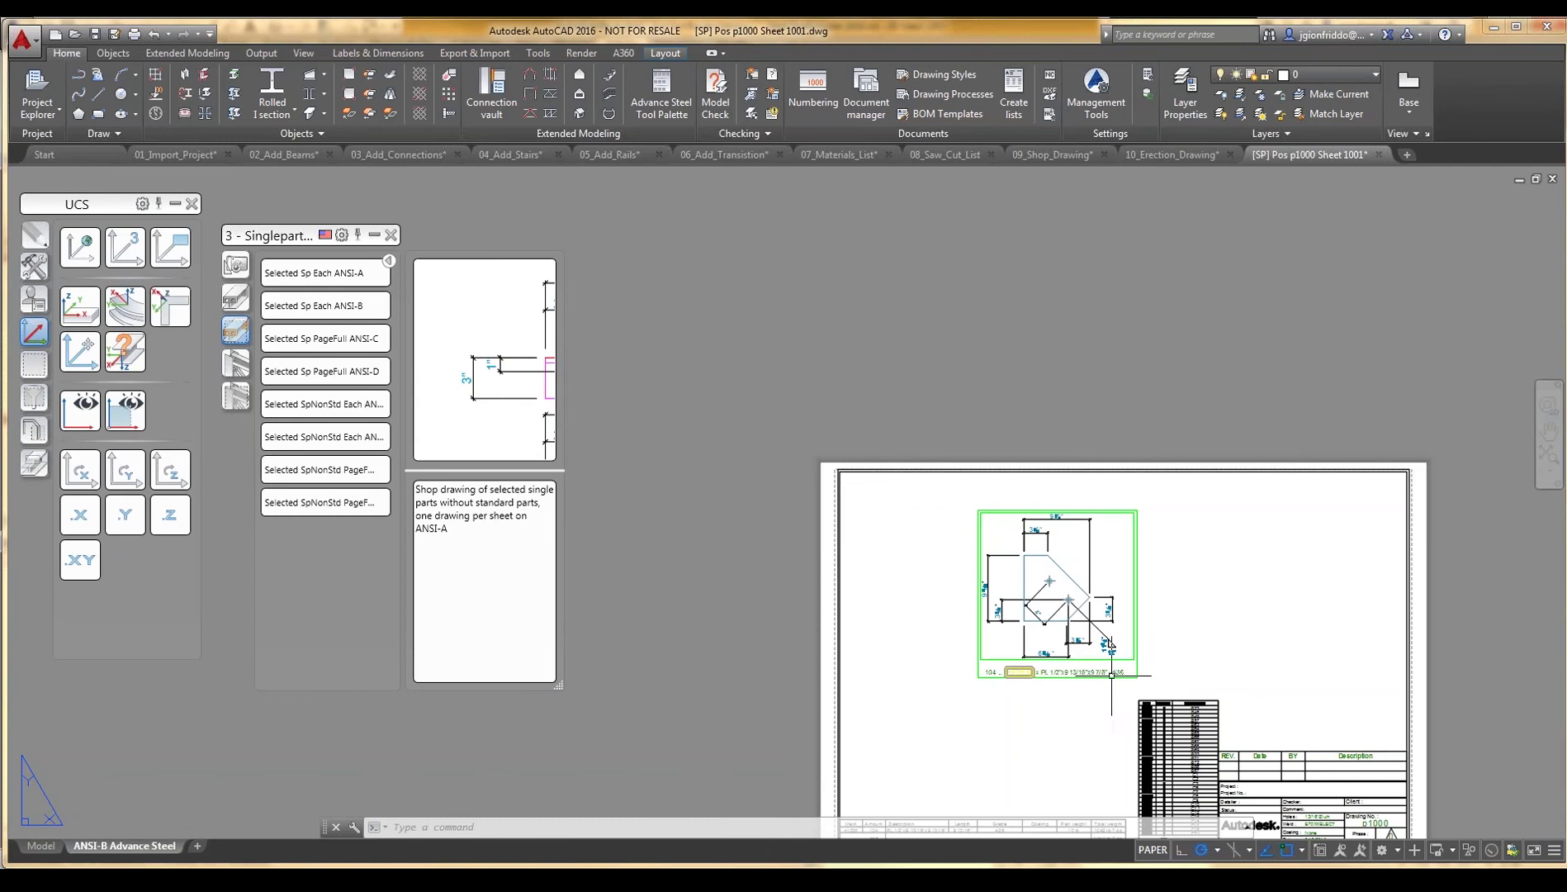
scroll(1139, 689, "up", 4)
middle_click_drag(1139, 689, 922, 365)
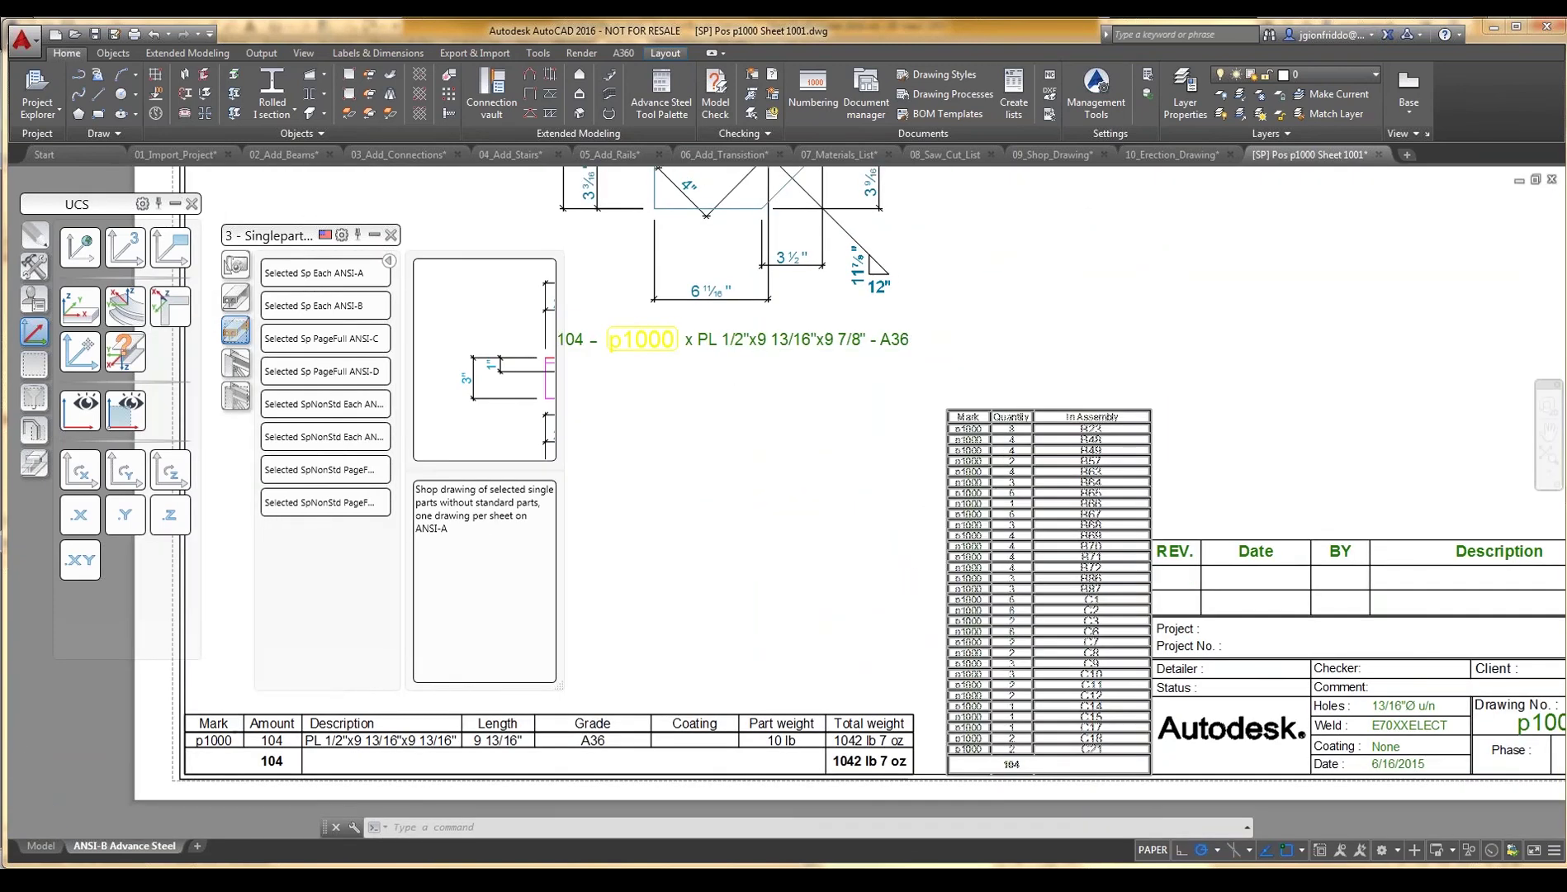
scroll(1003, 454, "up", 2)
middle_click_drag(811, 375, 850, 437)
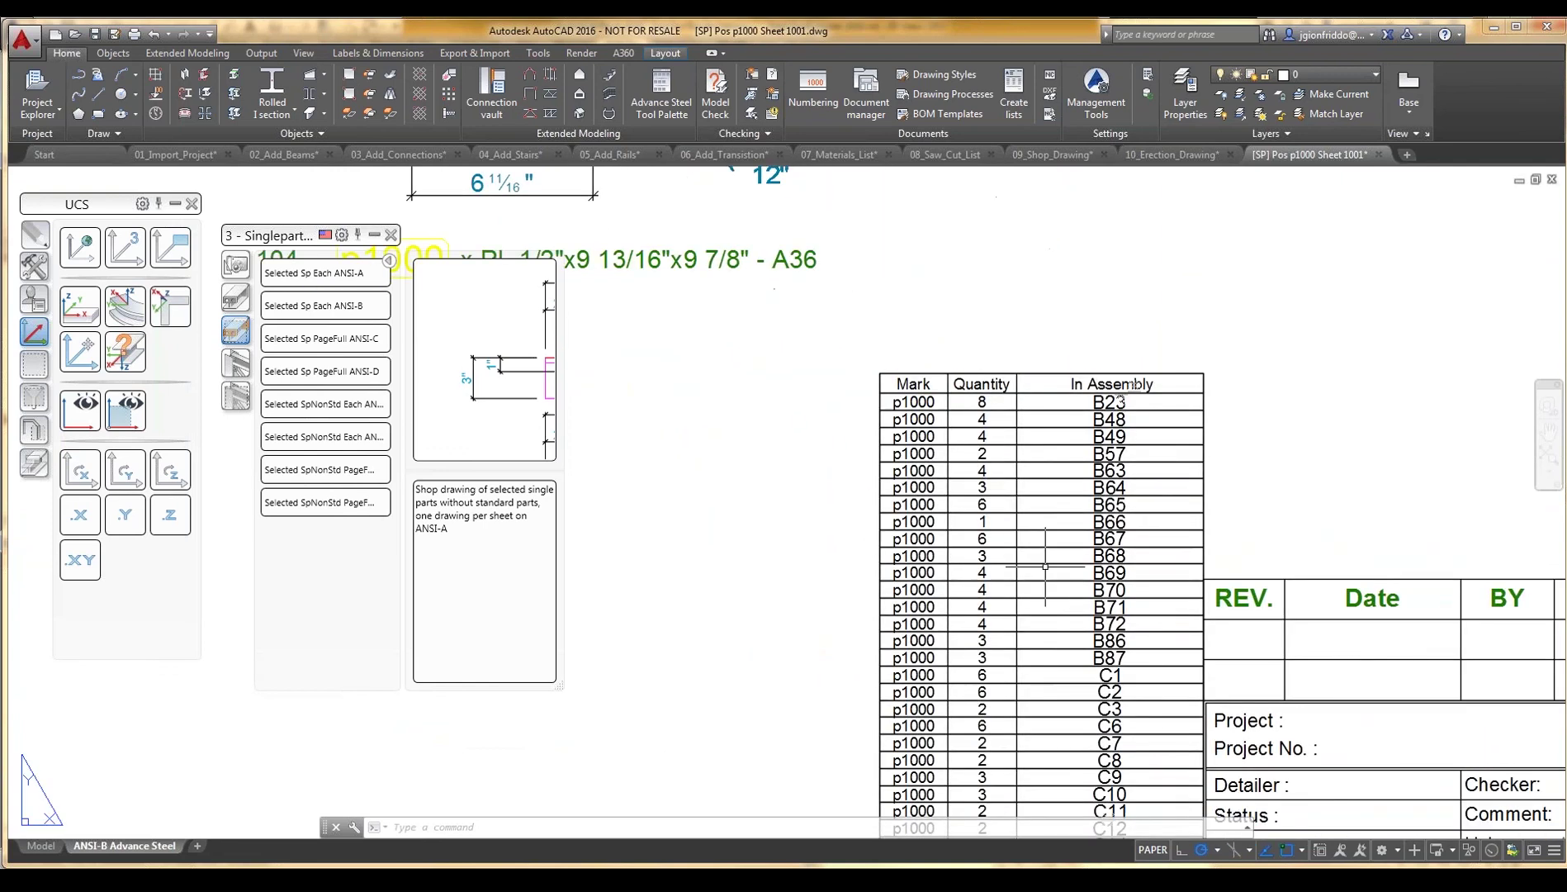
middle_click_drag(1042, 577, 1027, 419)
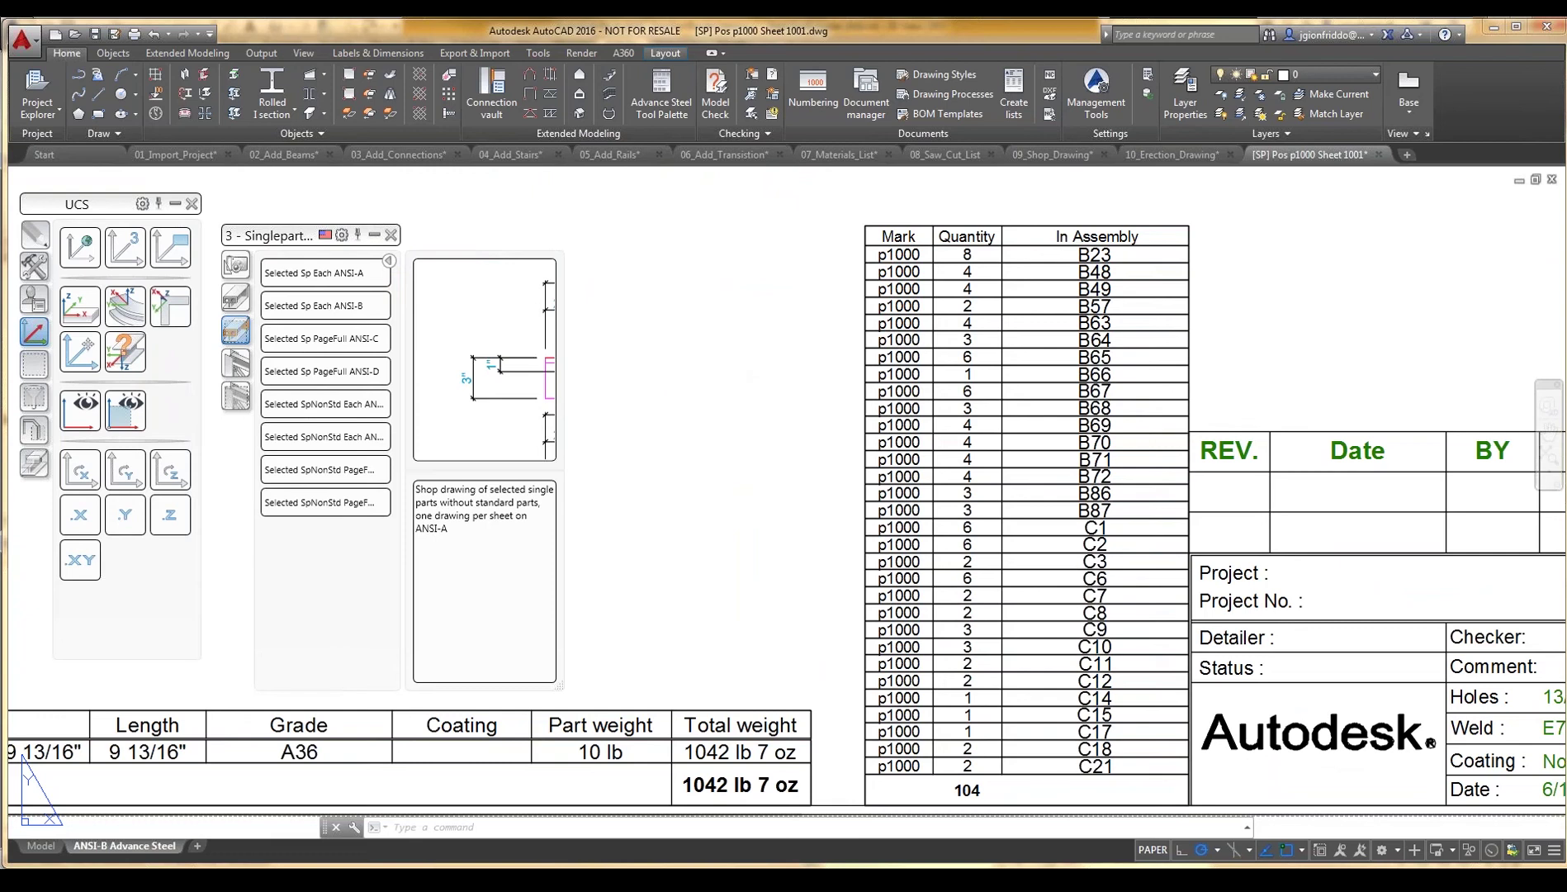
Switch to the 10_Erection_Drawing model, pan to the whole structure, and show the Advance Tool Palette
left_click(1167, 156)
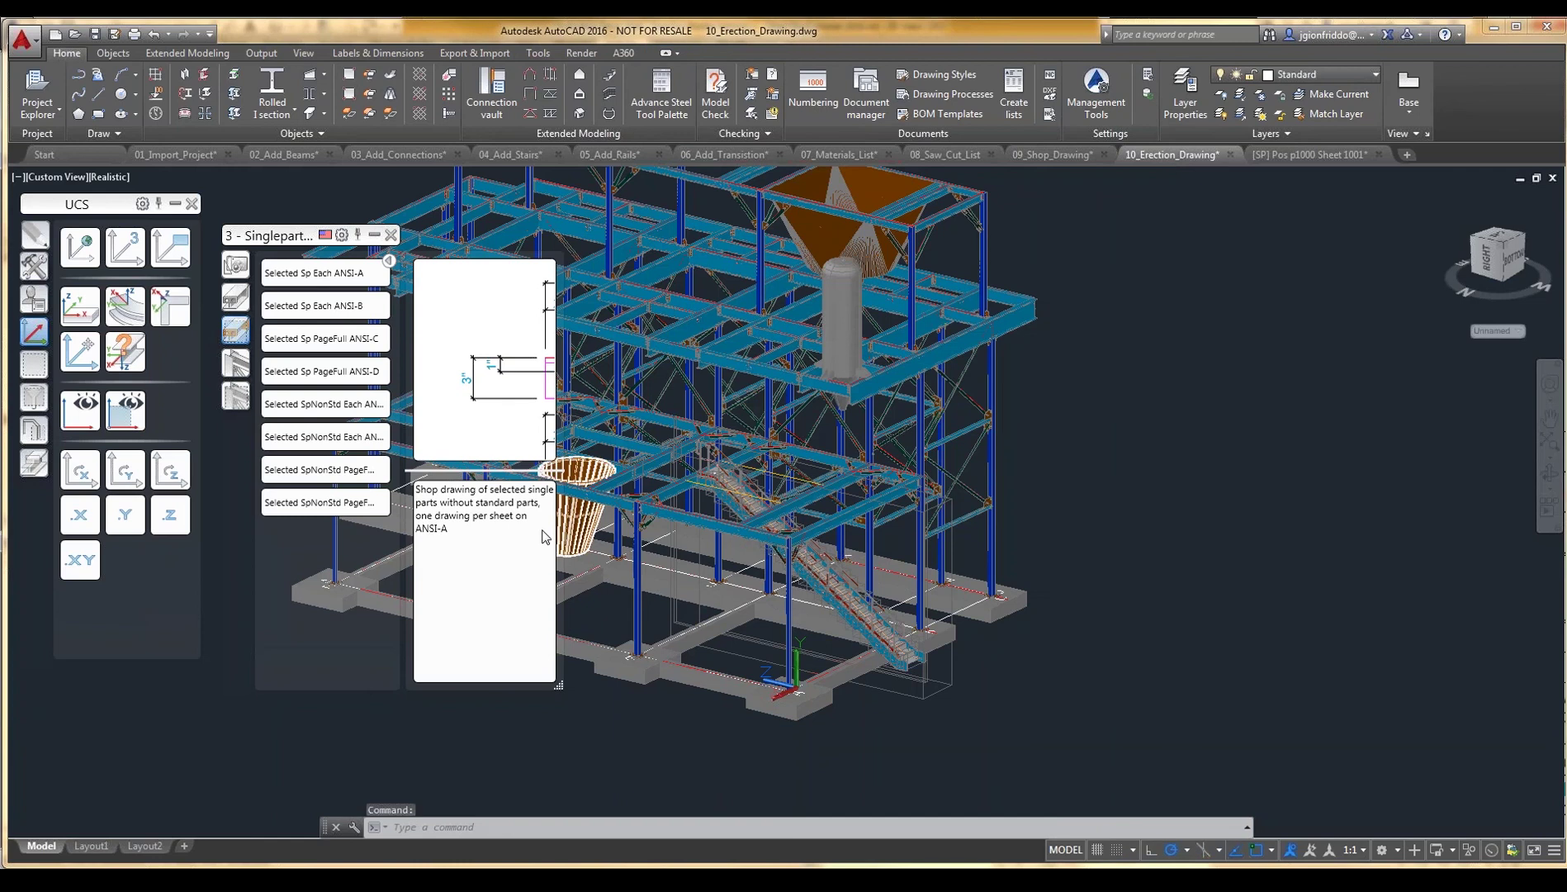
middle_click_drag(947, 571, 1209, 607)
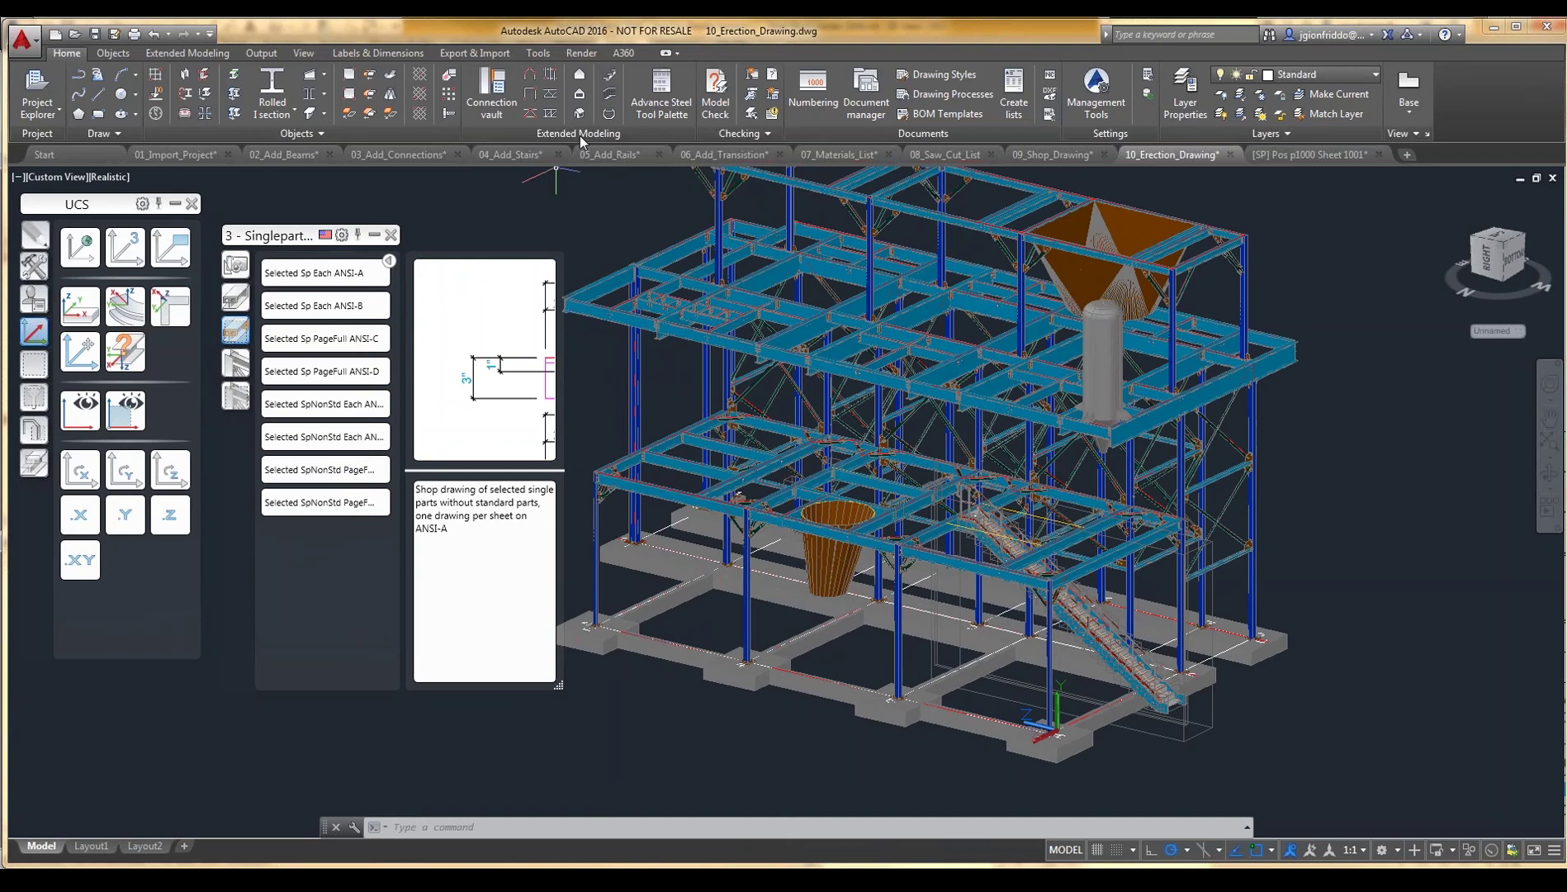
left_click(667, 84)
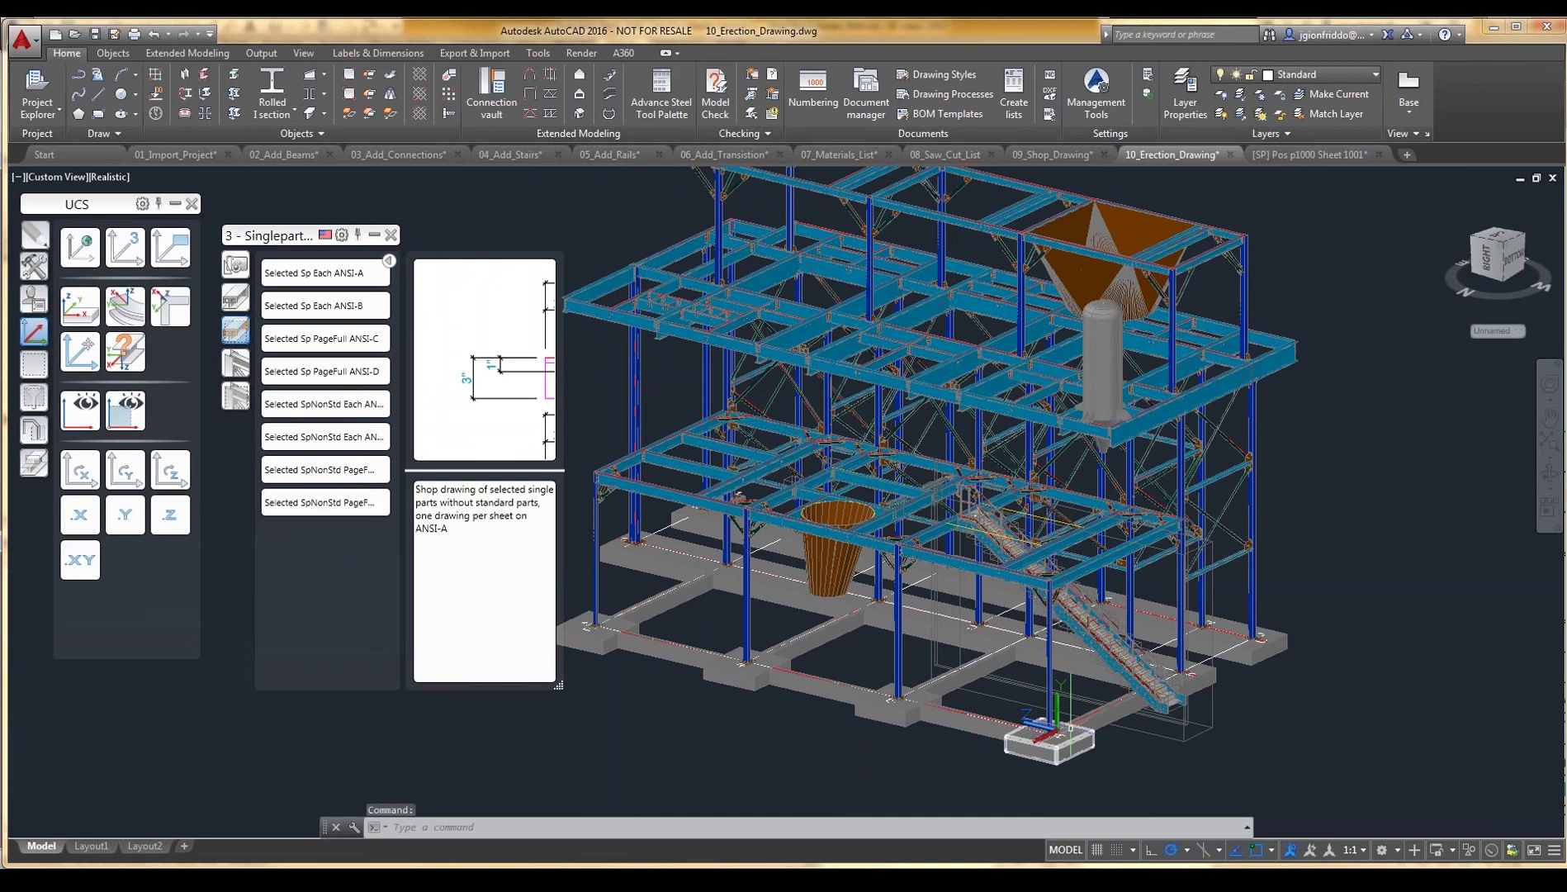
Zoom in on a column base at a front concrete footing
scroll(1073, 728, "up", 2)
scroll(1032, 727, "up", 5)
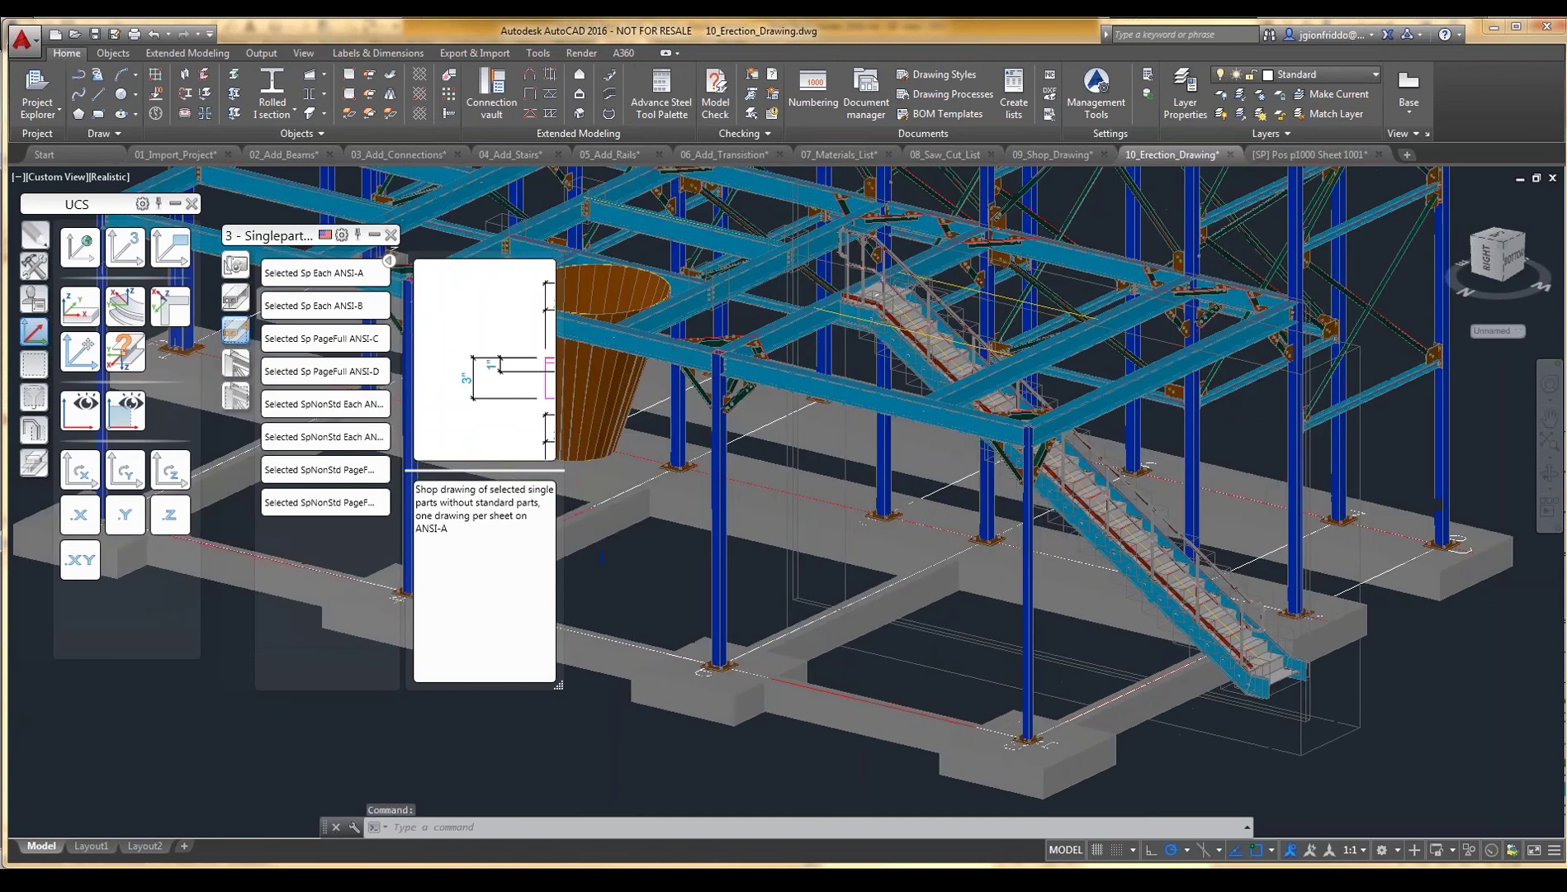
scroll(1032, 726, "down", 5)
scroll(1052, 705, "down", 3)
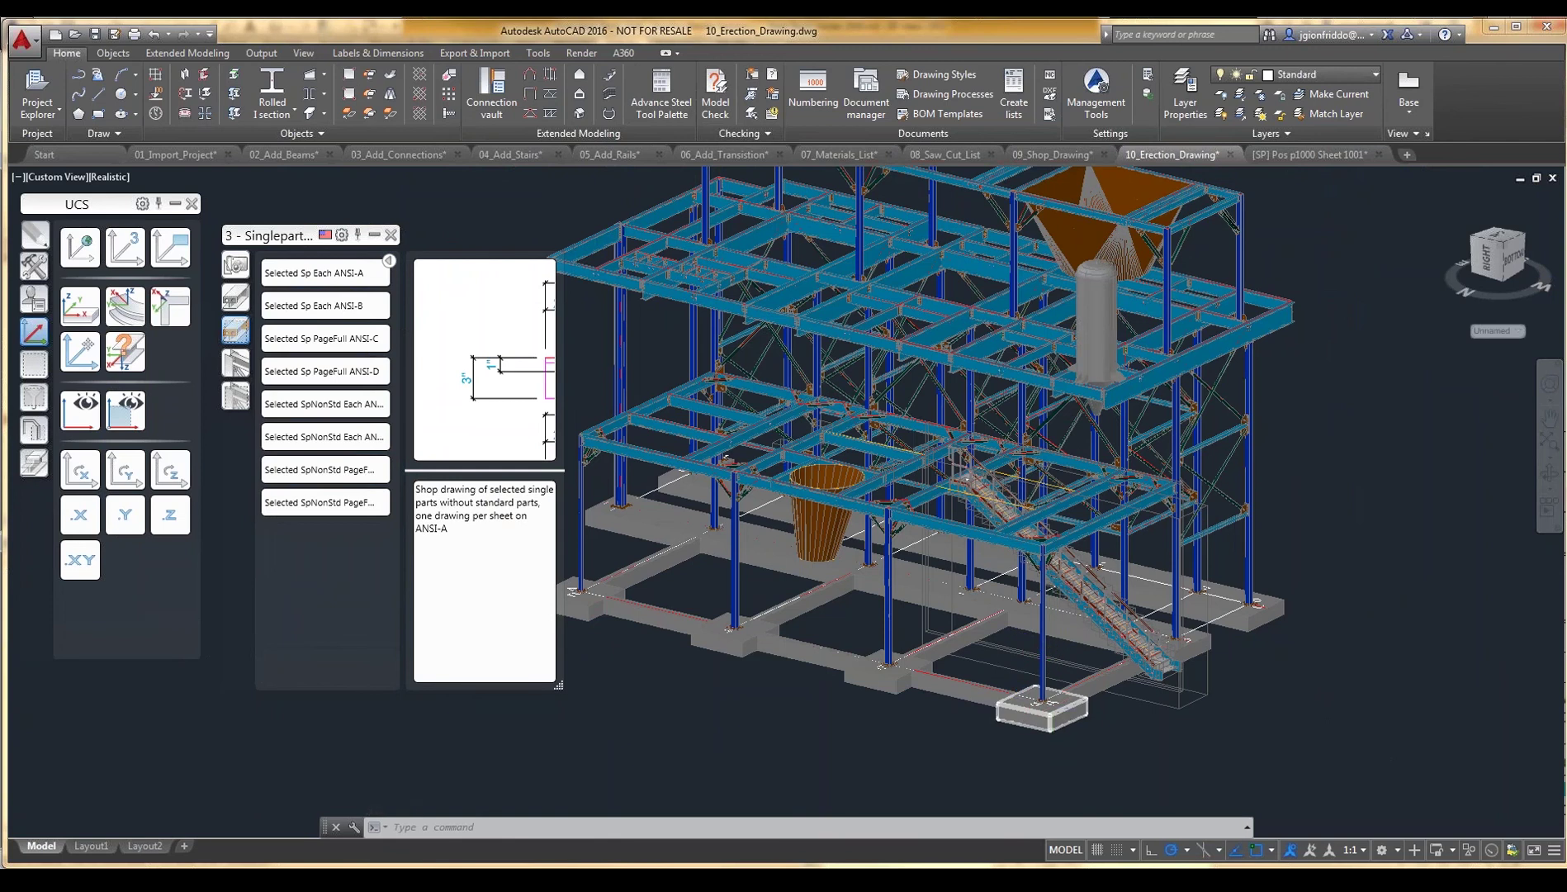
scroll(1041, 703, "up", 2)
scroll(1028, 697, "up", 4)
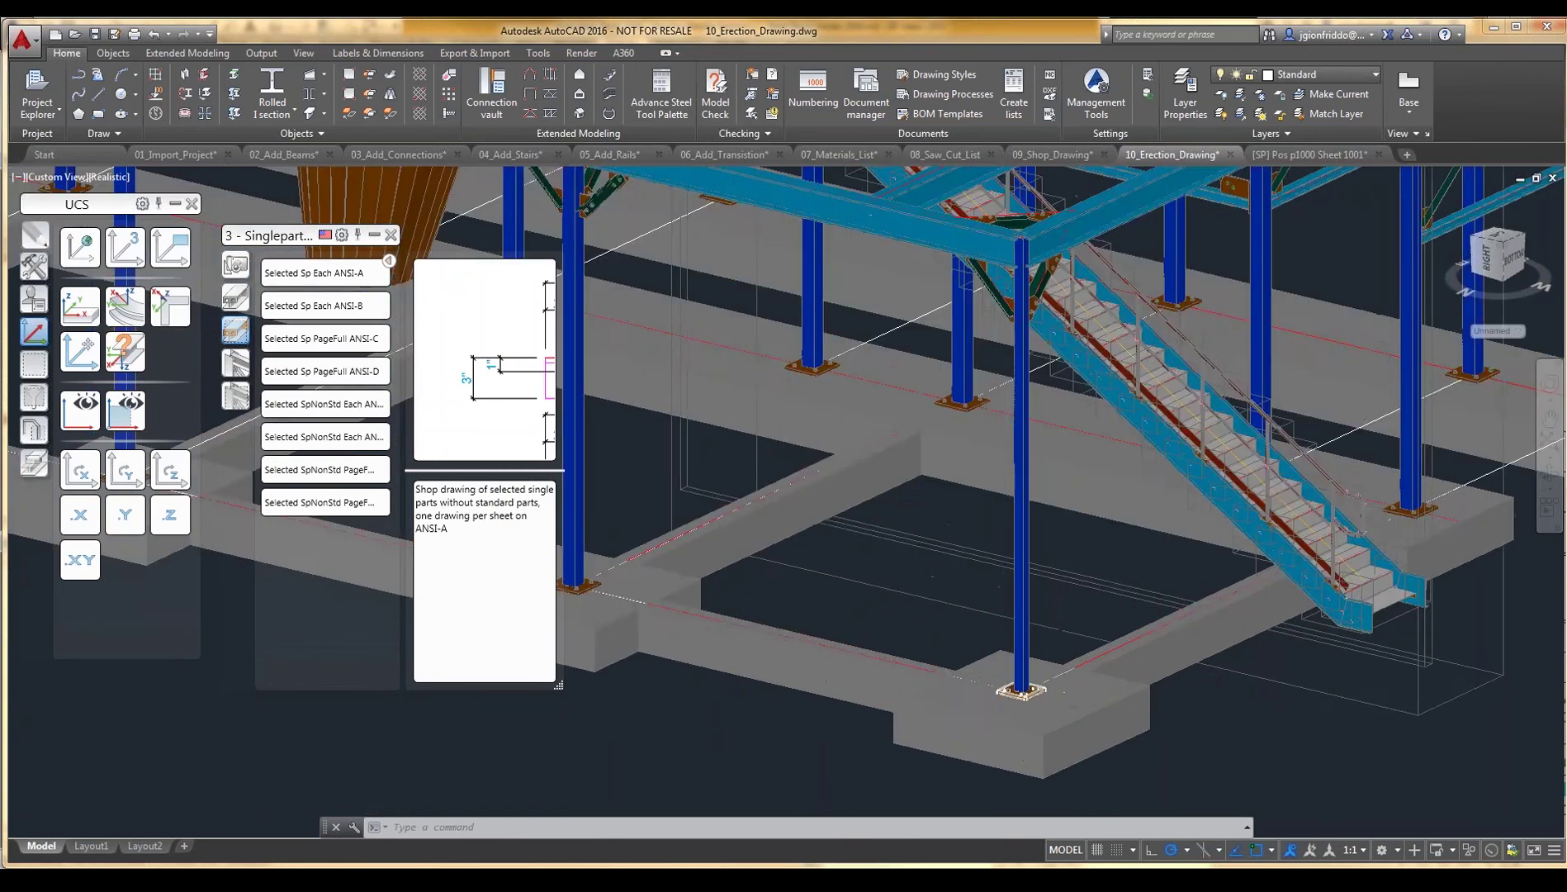
scroll(1023, 689, "up", 3)
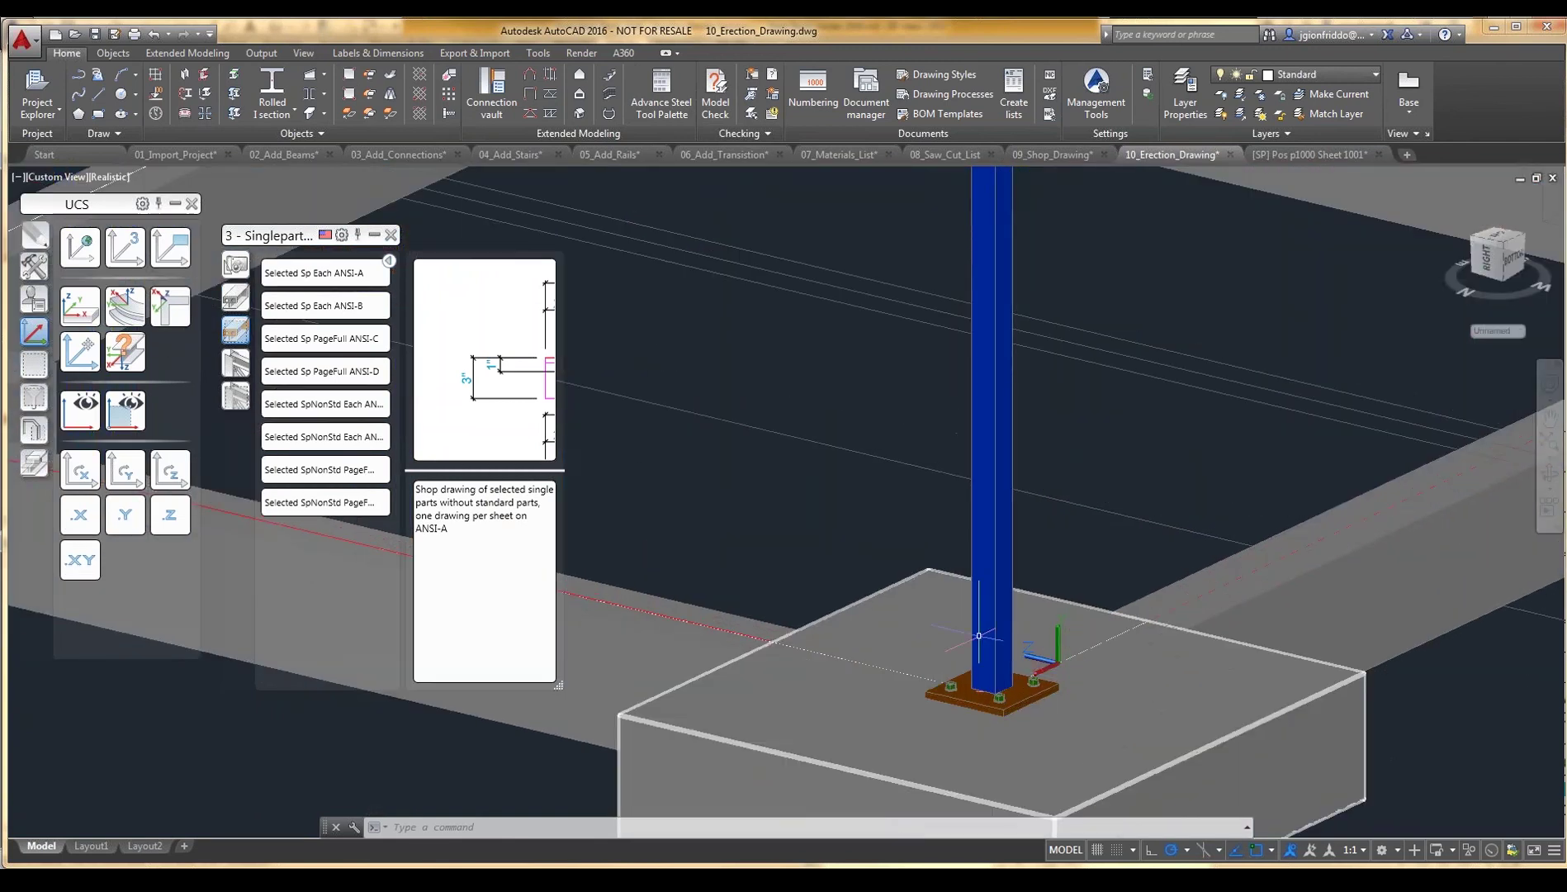
Rotate the UCS about X, then zoom out and pan to centre the whole structure
left_click(85, 472)
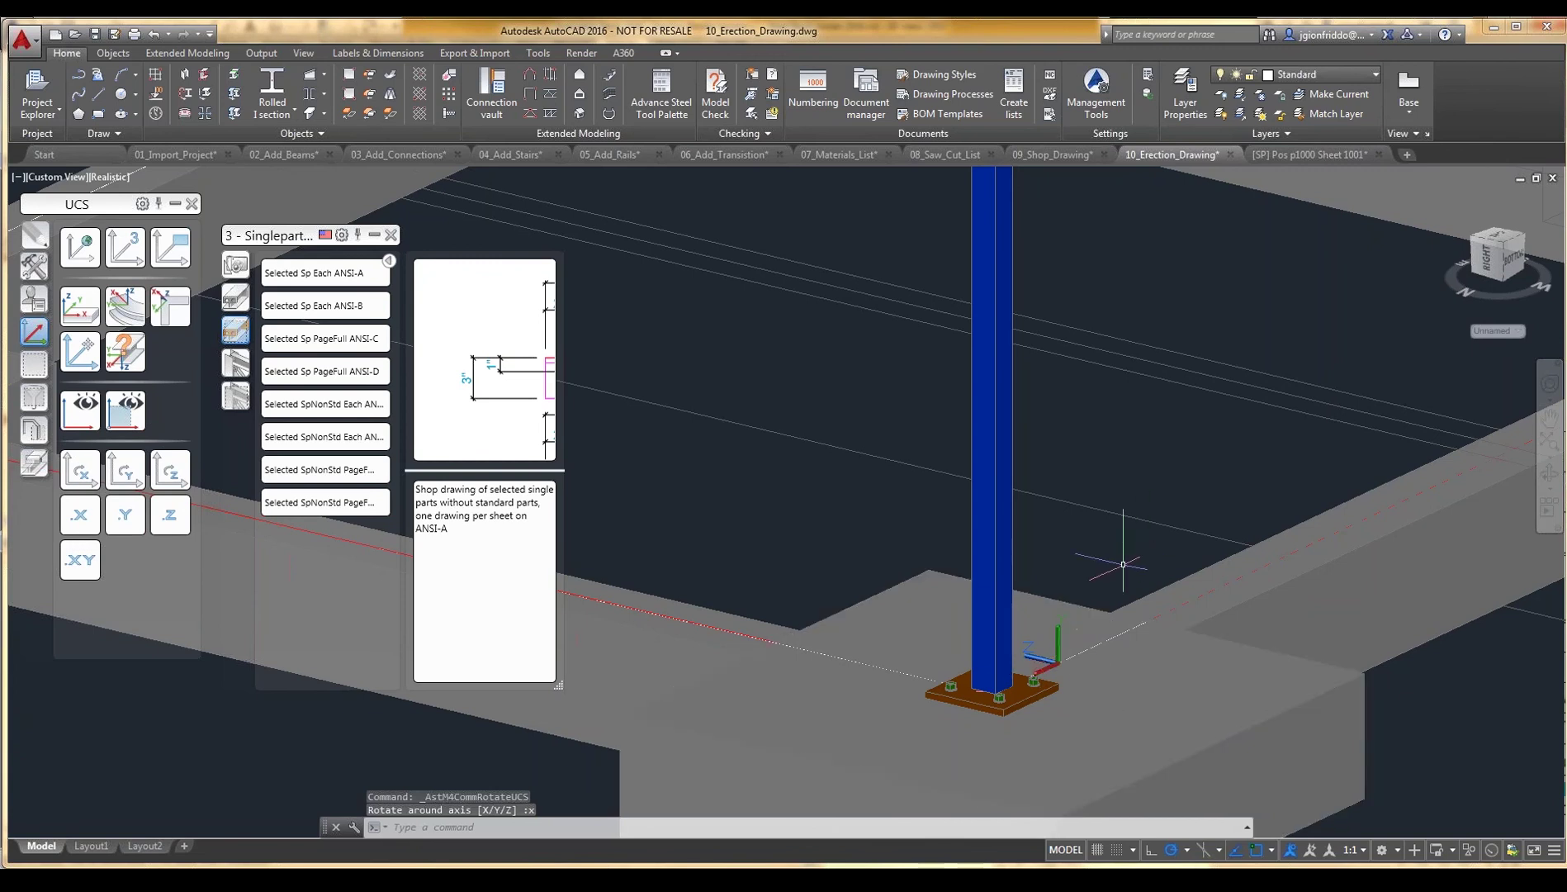
scroll(1119, 552, "down", 6)
scroll(1154, 622, "down", 3)
middle_click_drag(1154, 623, 1242, 446)
left_click_drag(1222, 513, 1203, 579)
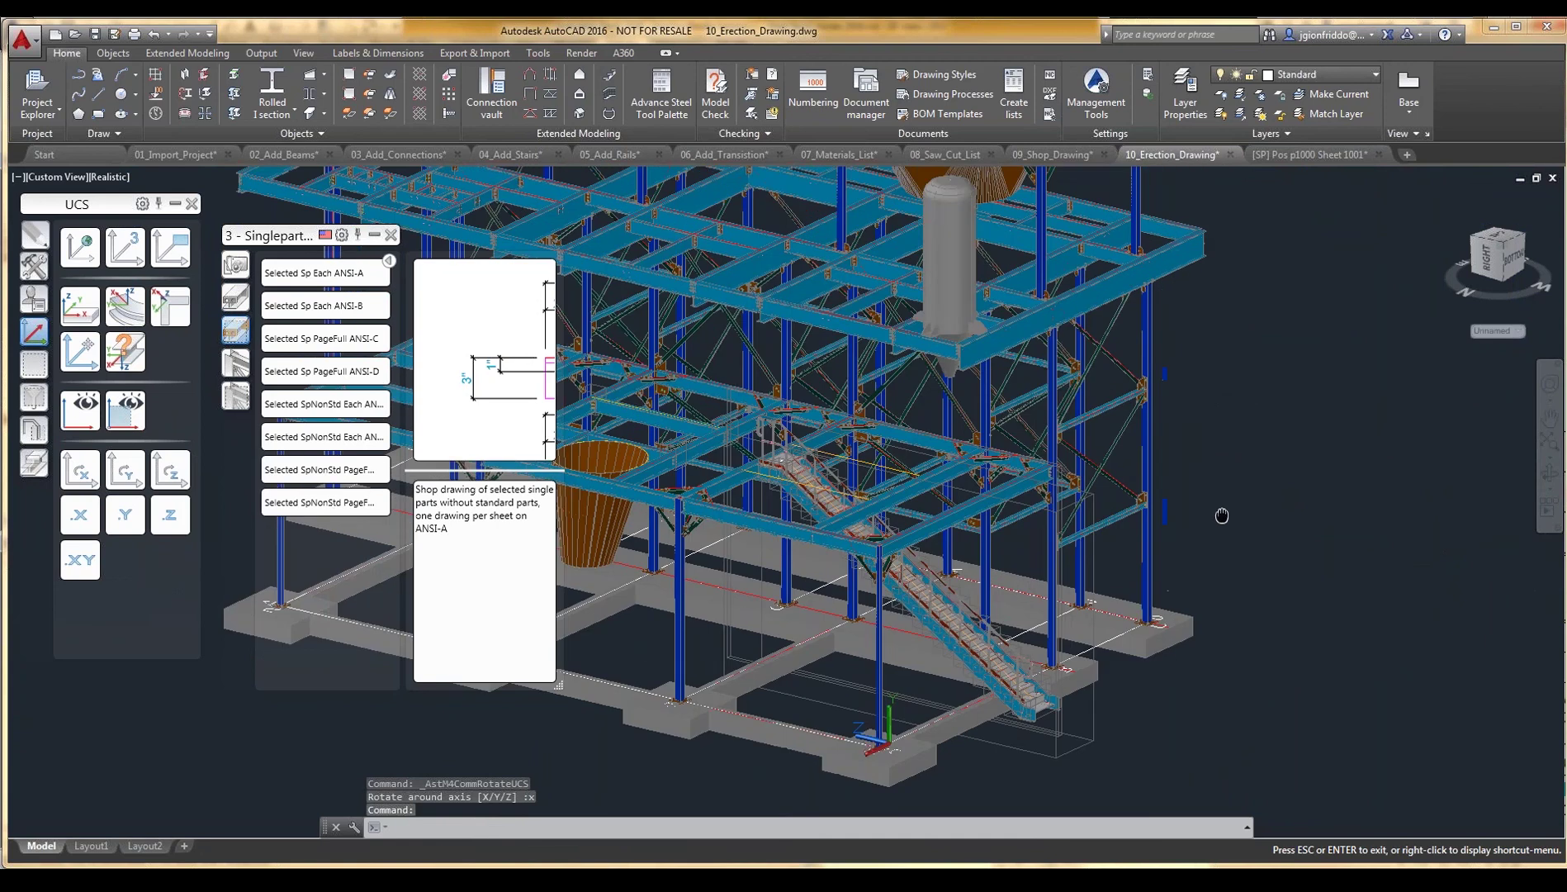
key("Escape")
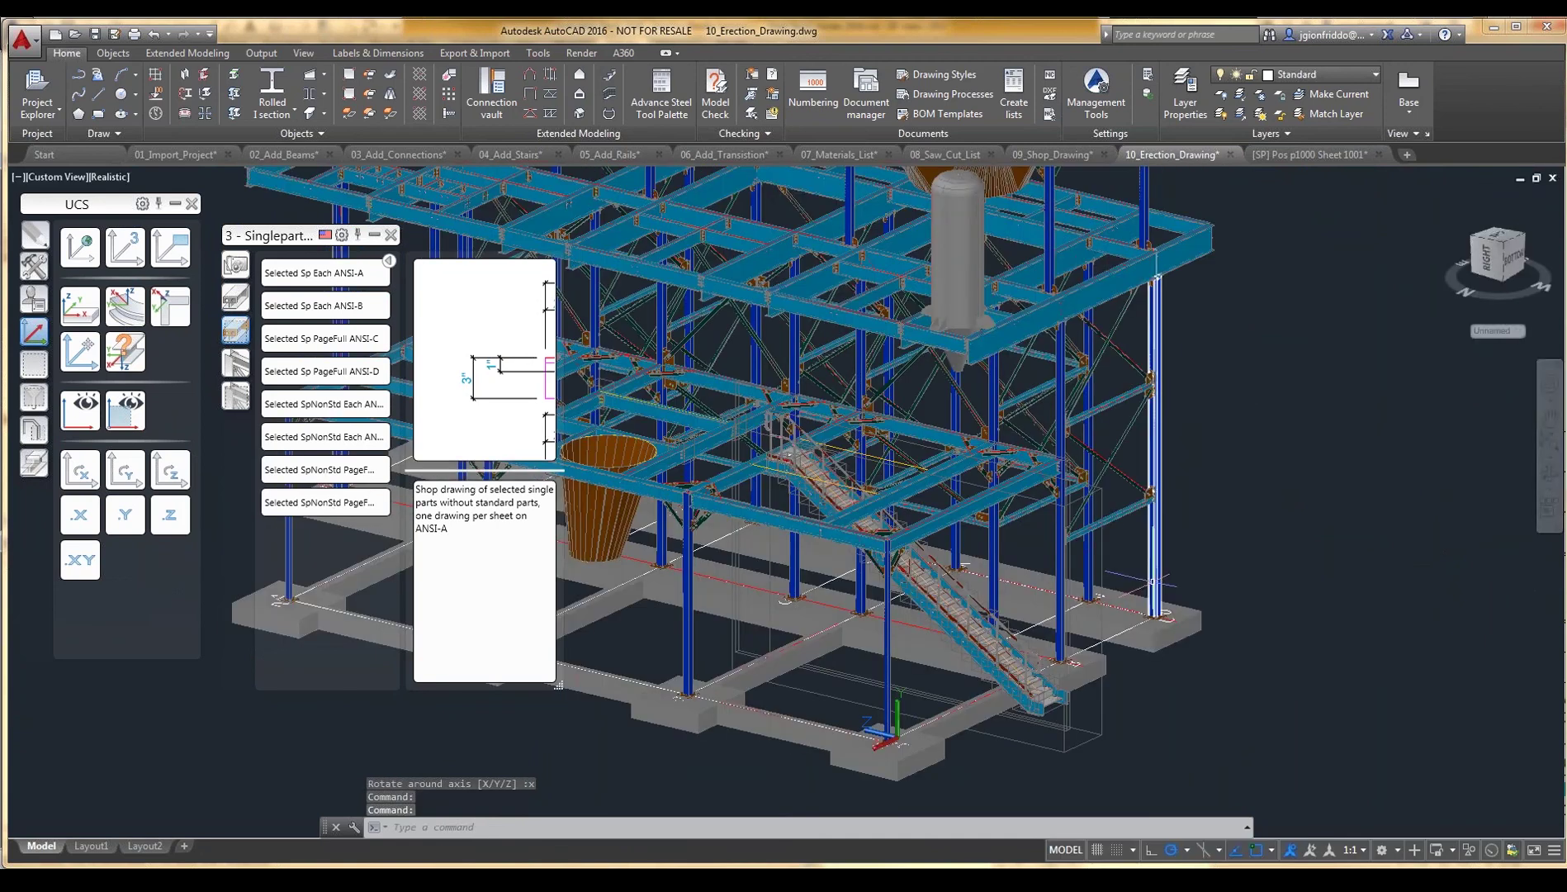
Replace the Singlepart palette with 3 - GA Plans and start '3 - Elevation View - Line'
left_click(941, 76)
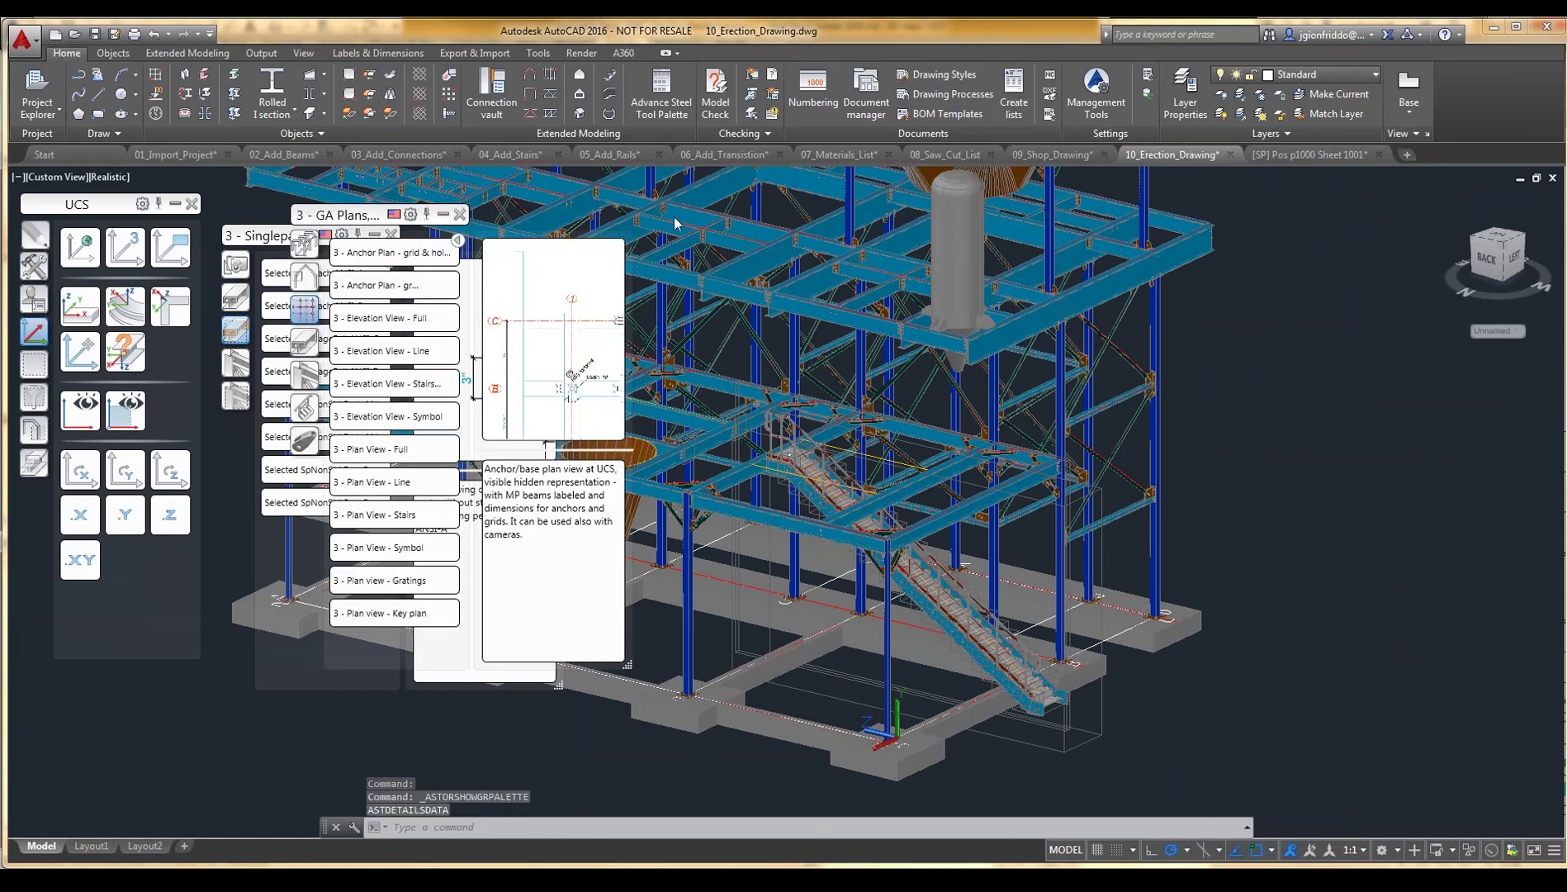
left_click(443, 215)
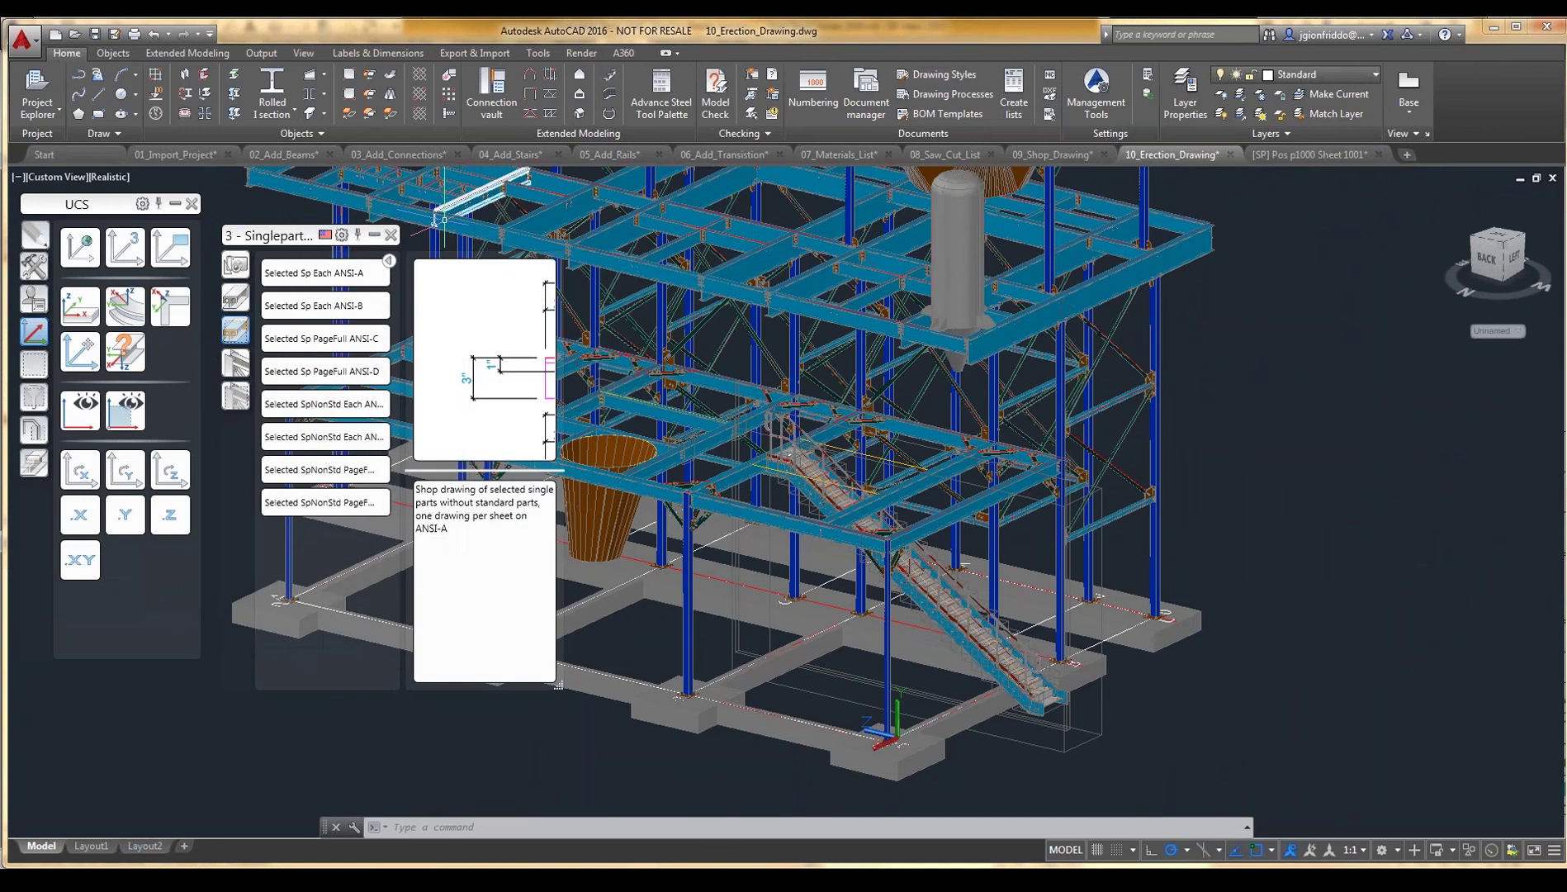
left_click(390, 234)
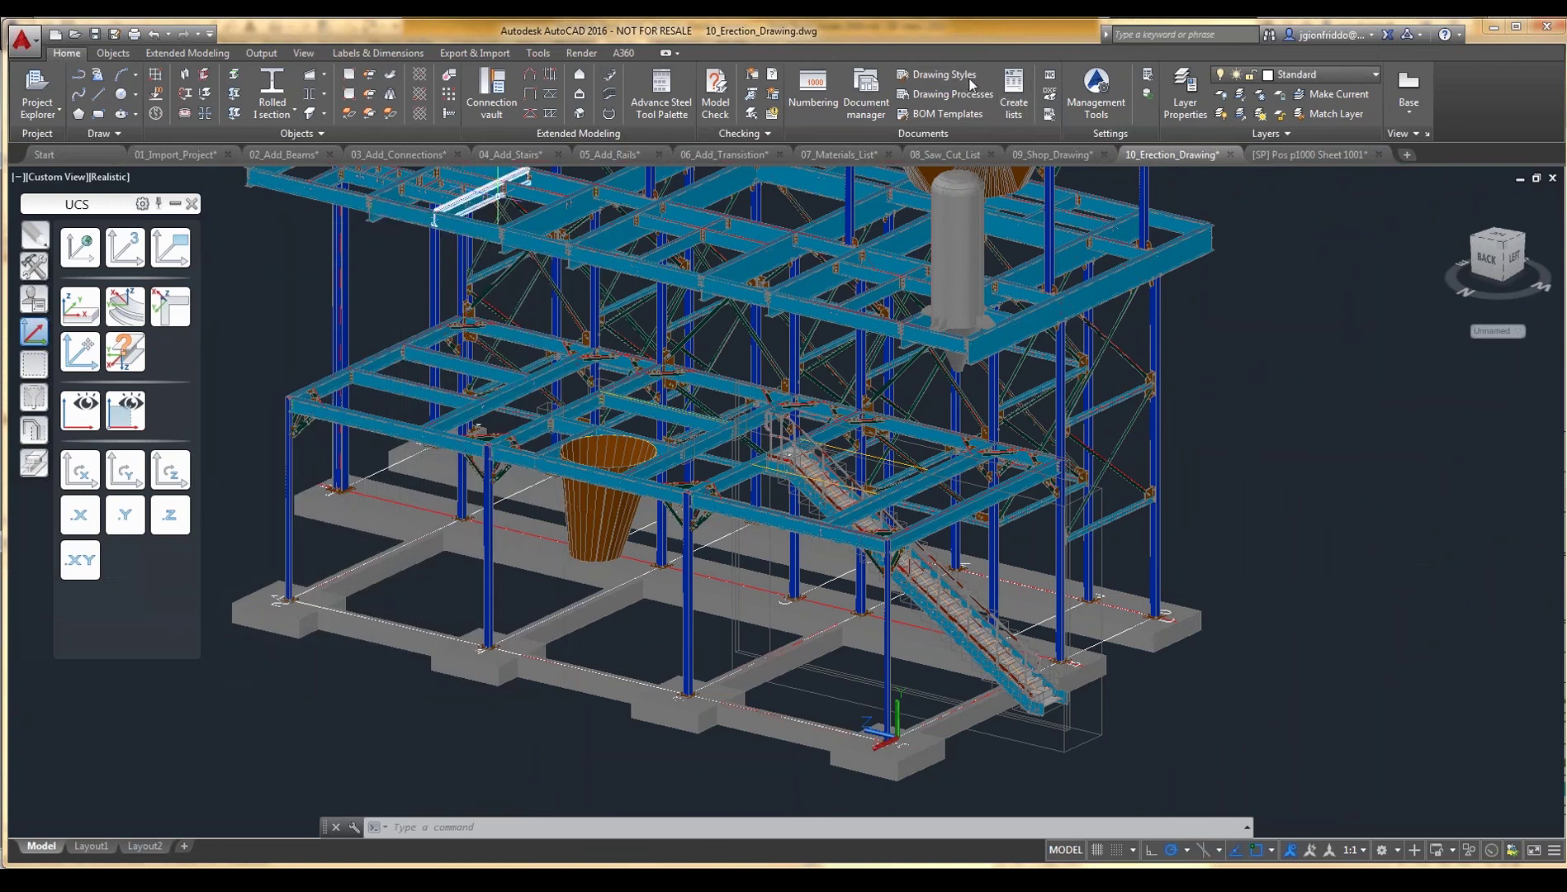
left_click(938, 76)
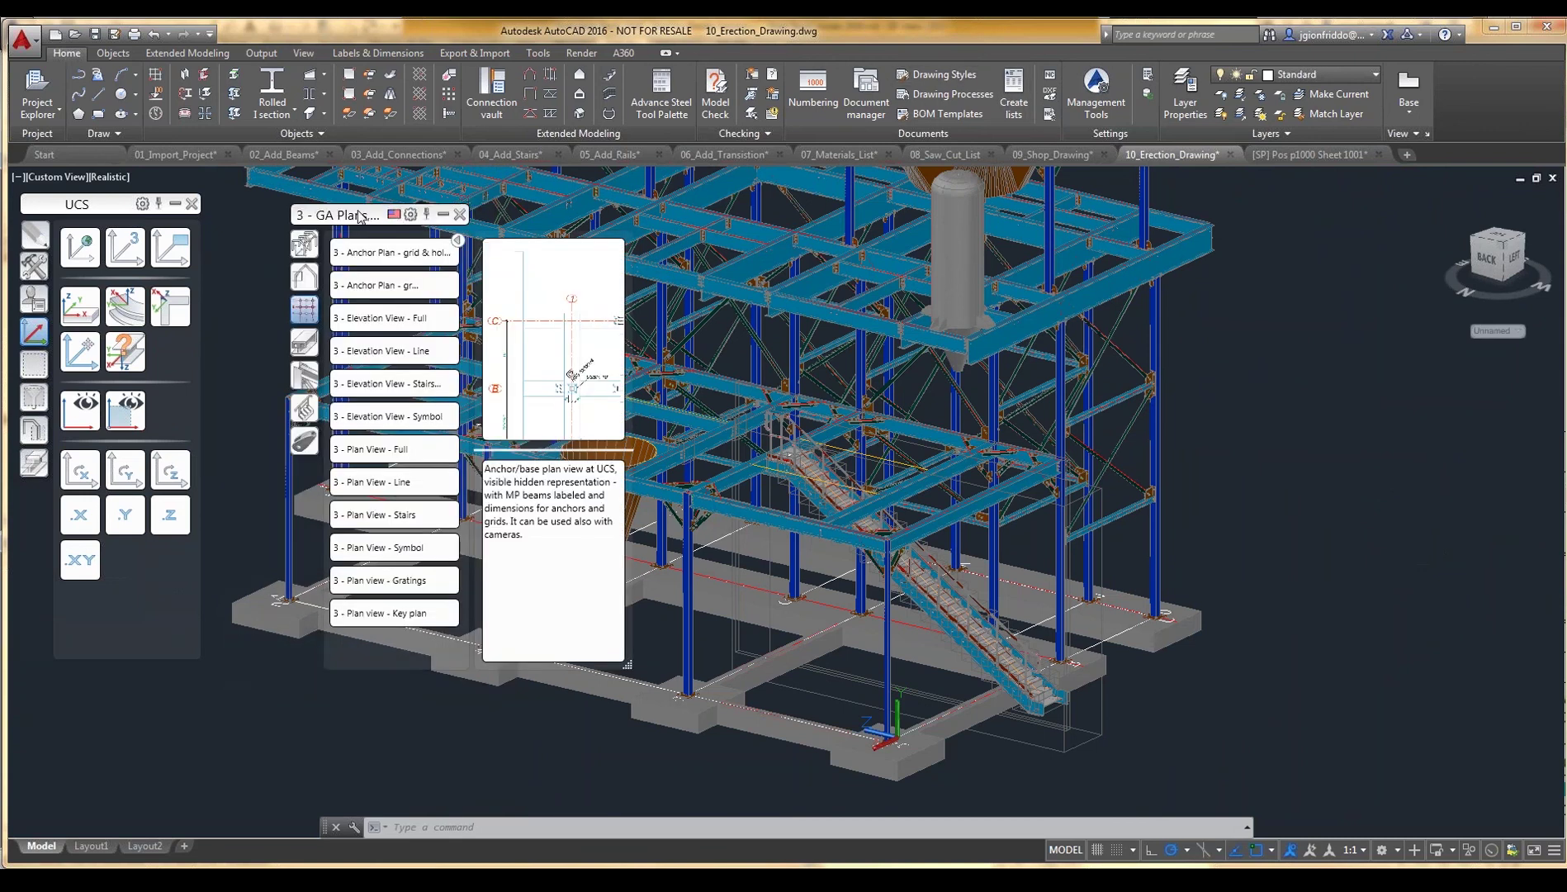
left_click_drag(360, 217, 295, 205)
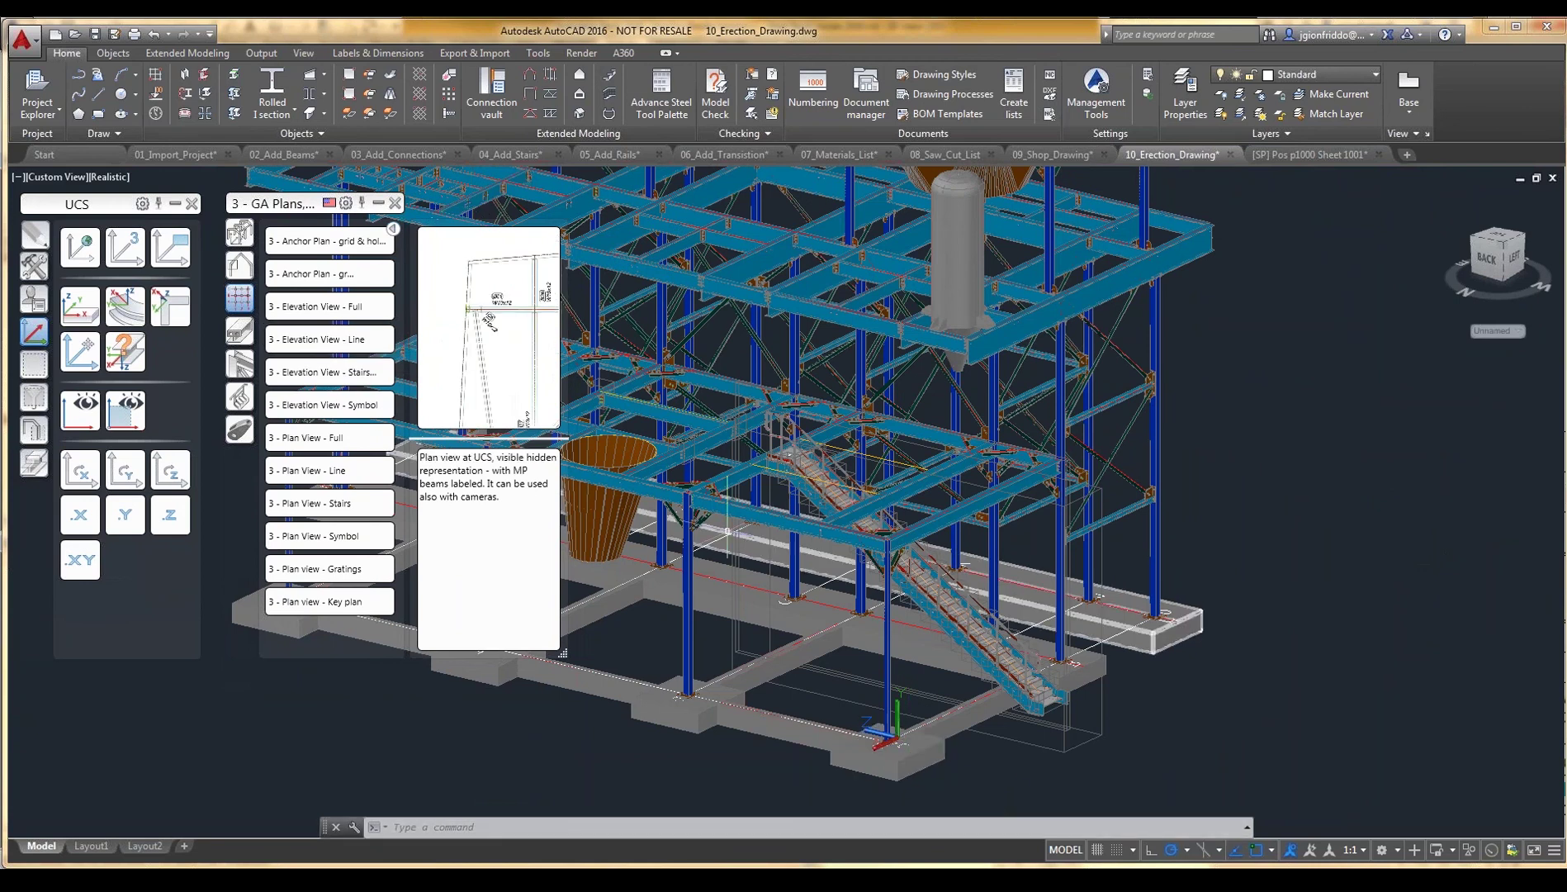
left_click(338, 340)
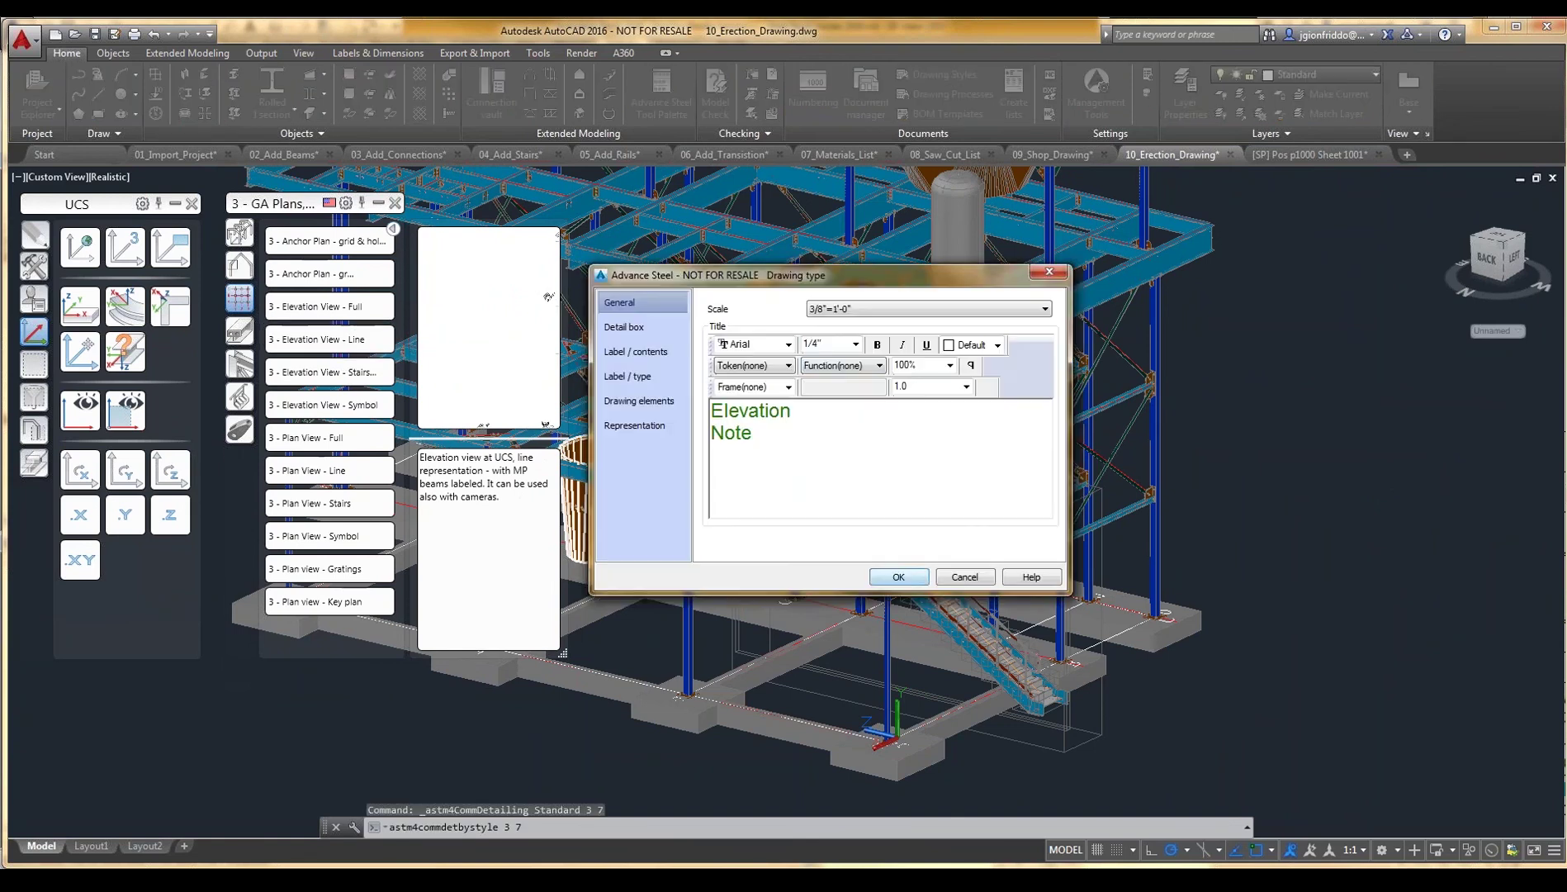
Set the Detail box xy-Viewport to Automatic and accept the 3/8"=1'-0" elevation settings
left_click(623, 328)
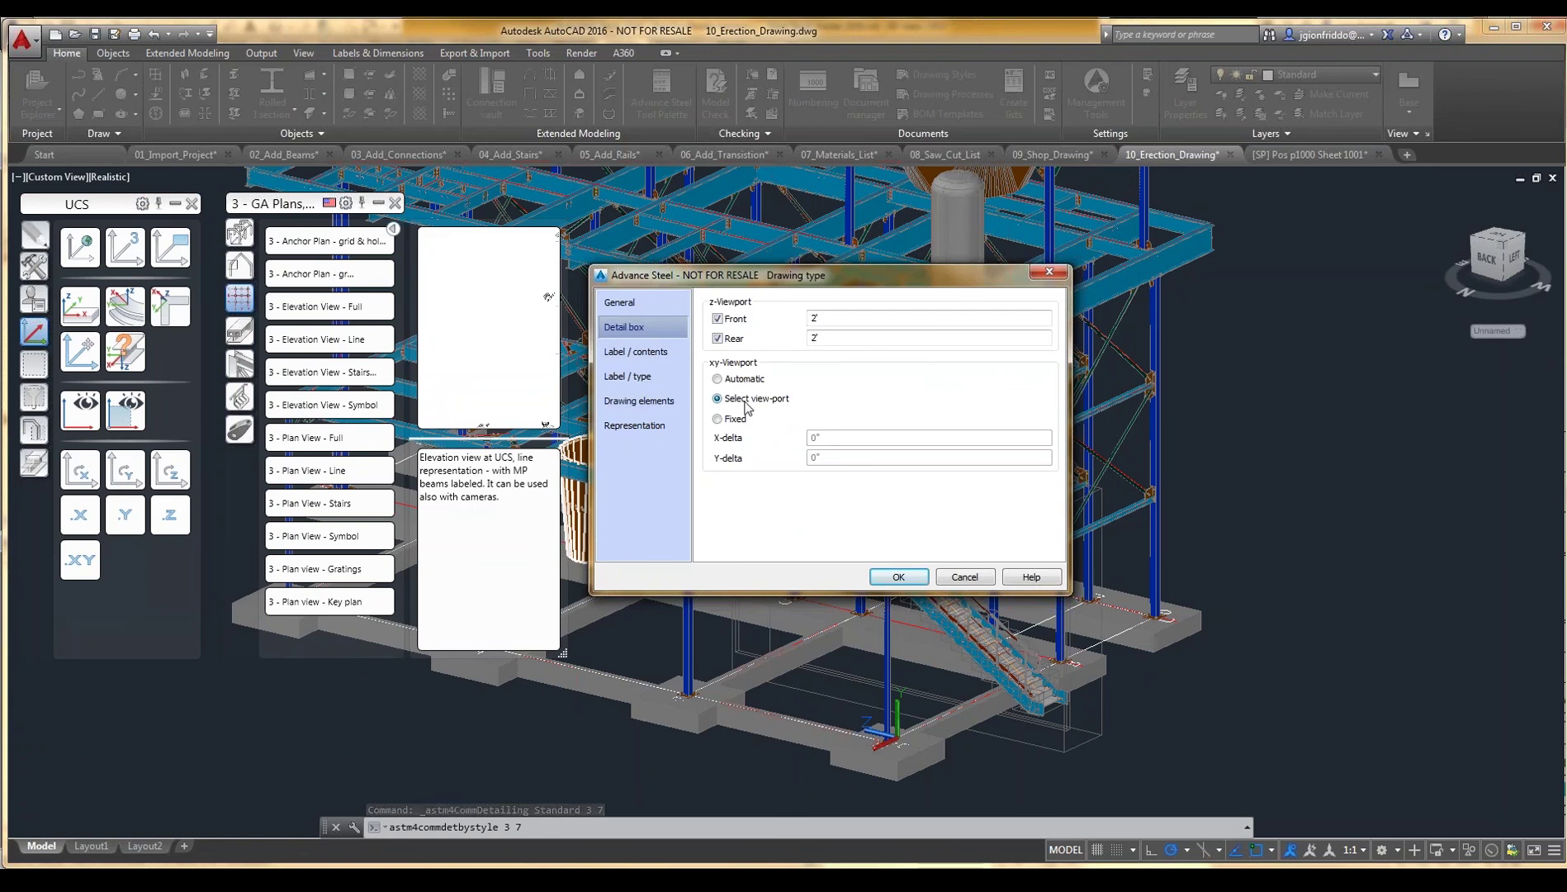
left_click(717, 379)
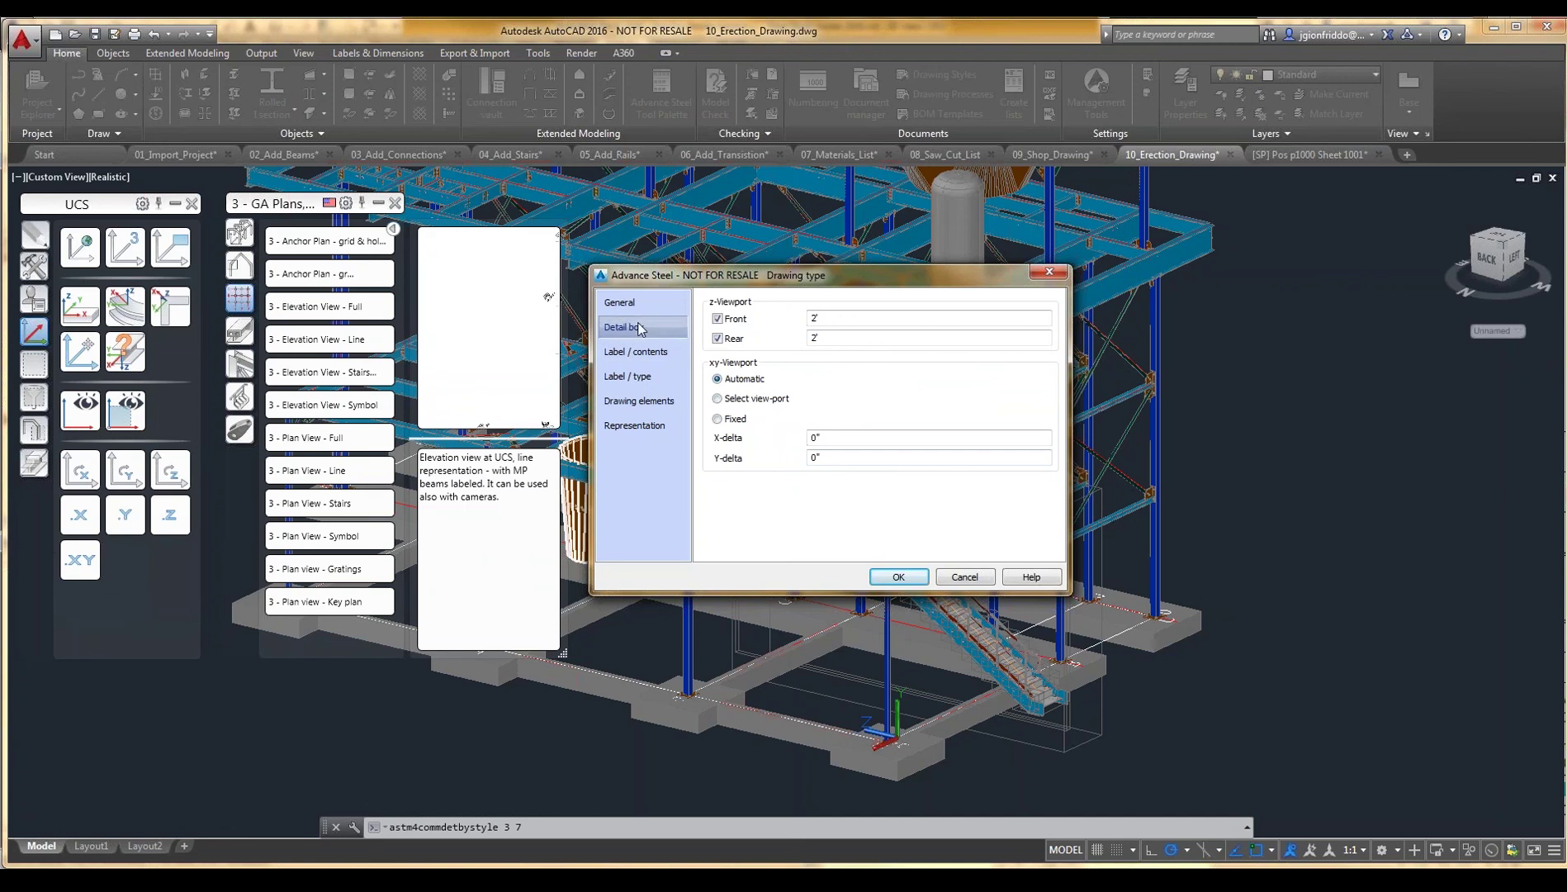
left_click(632, 303)
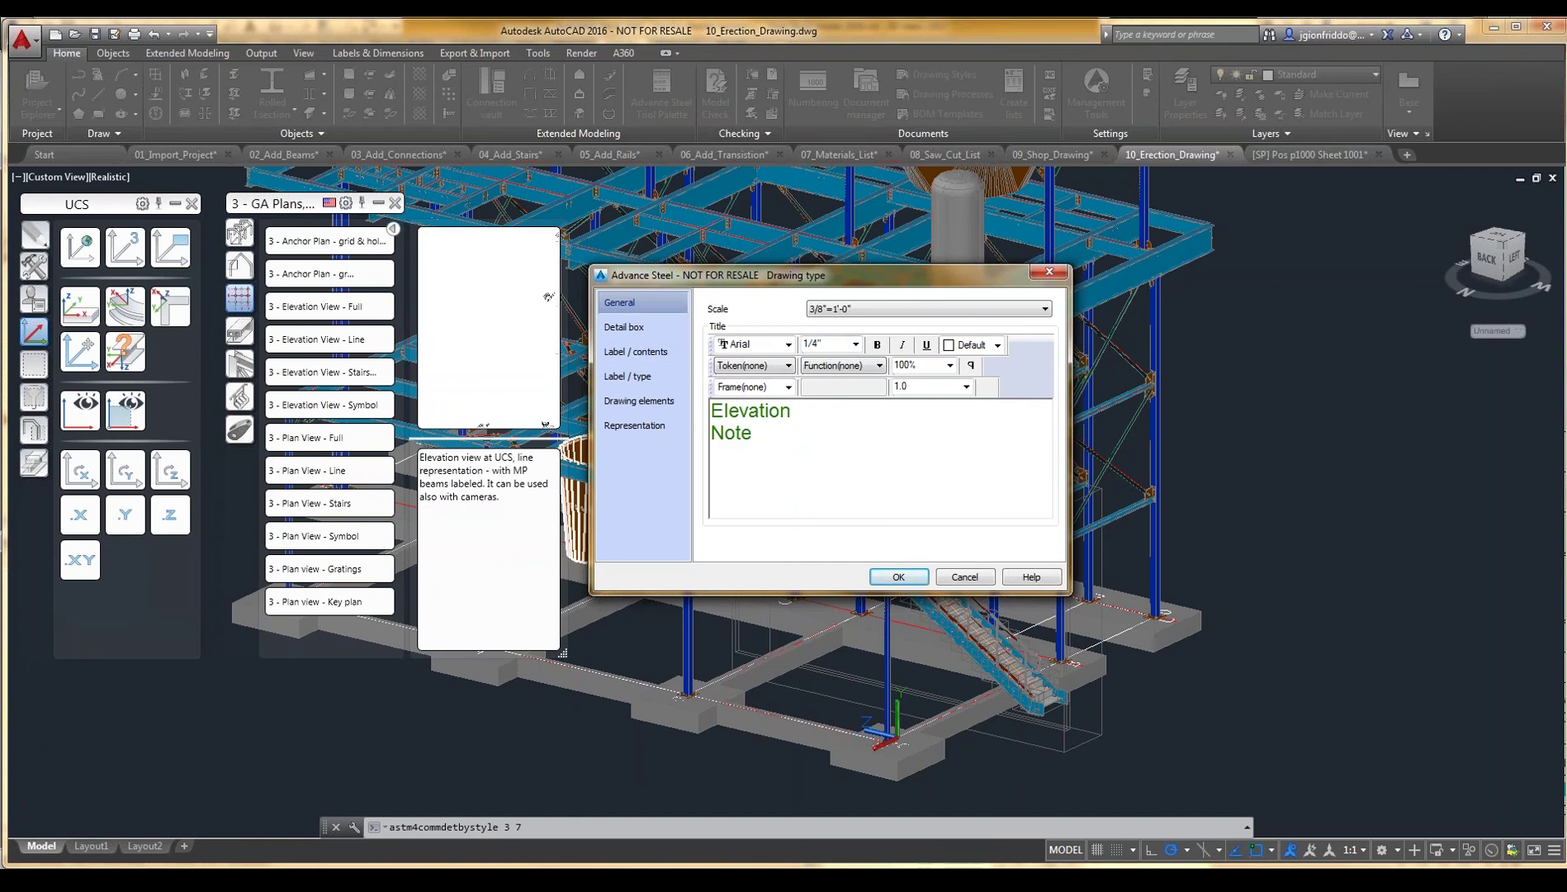
left_click(899, 577)
left_click(336, 509)
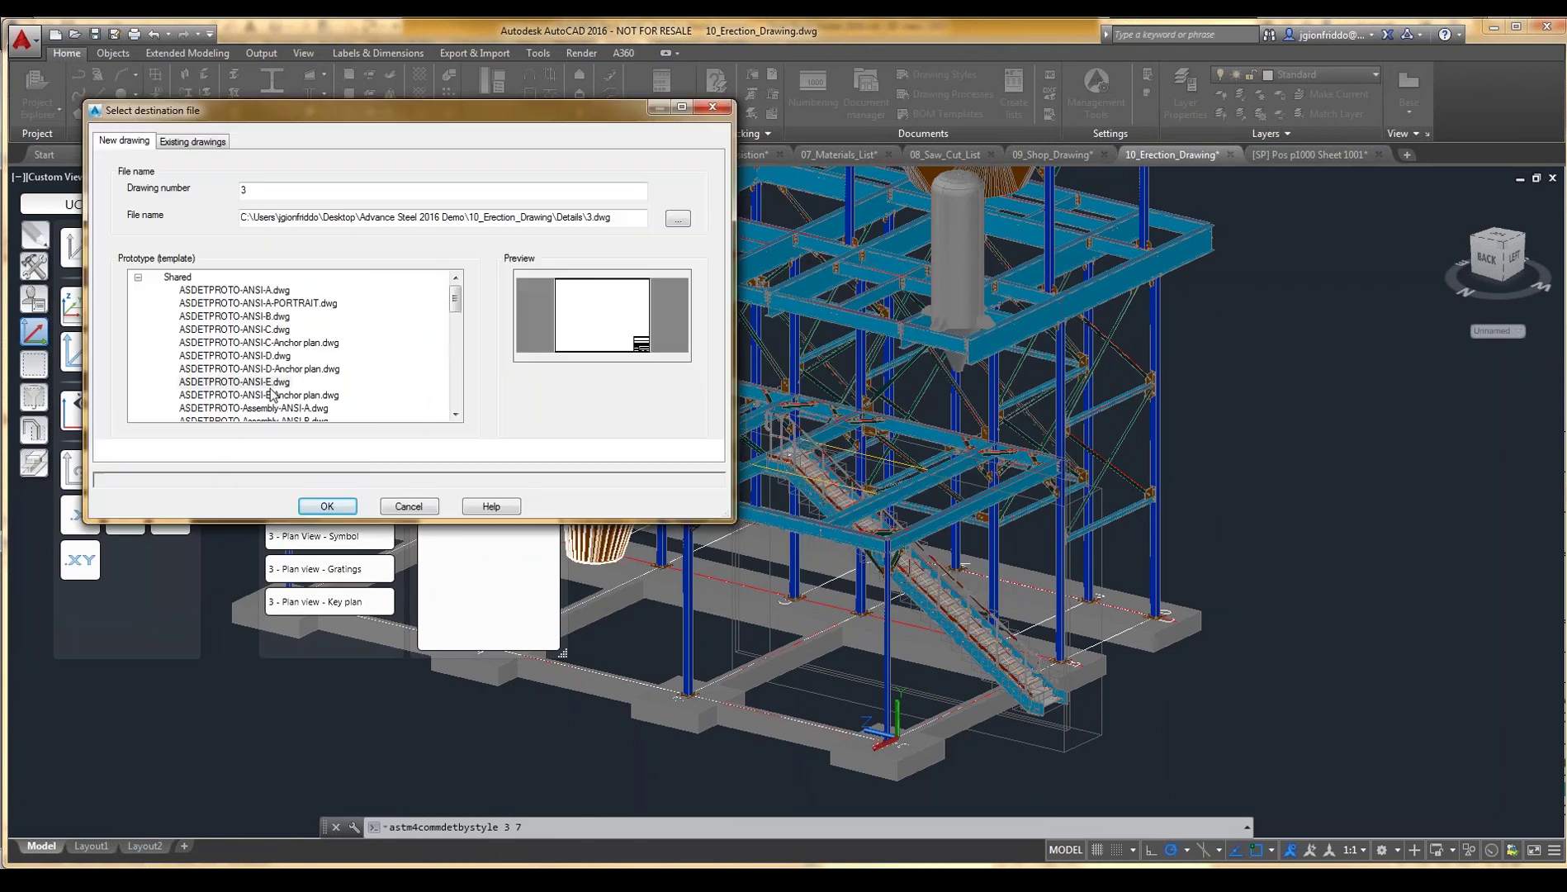
Create drawing 3.dwg from the ASDETPROTO-ANSI-E.dwg prototype template
left_click(253, 383)
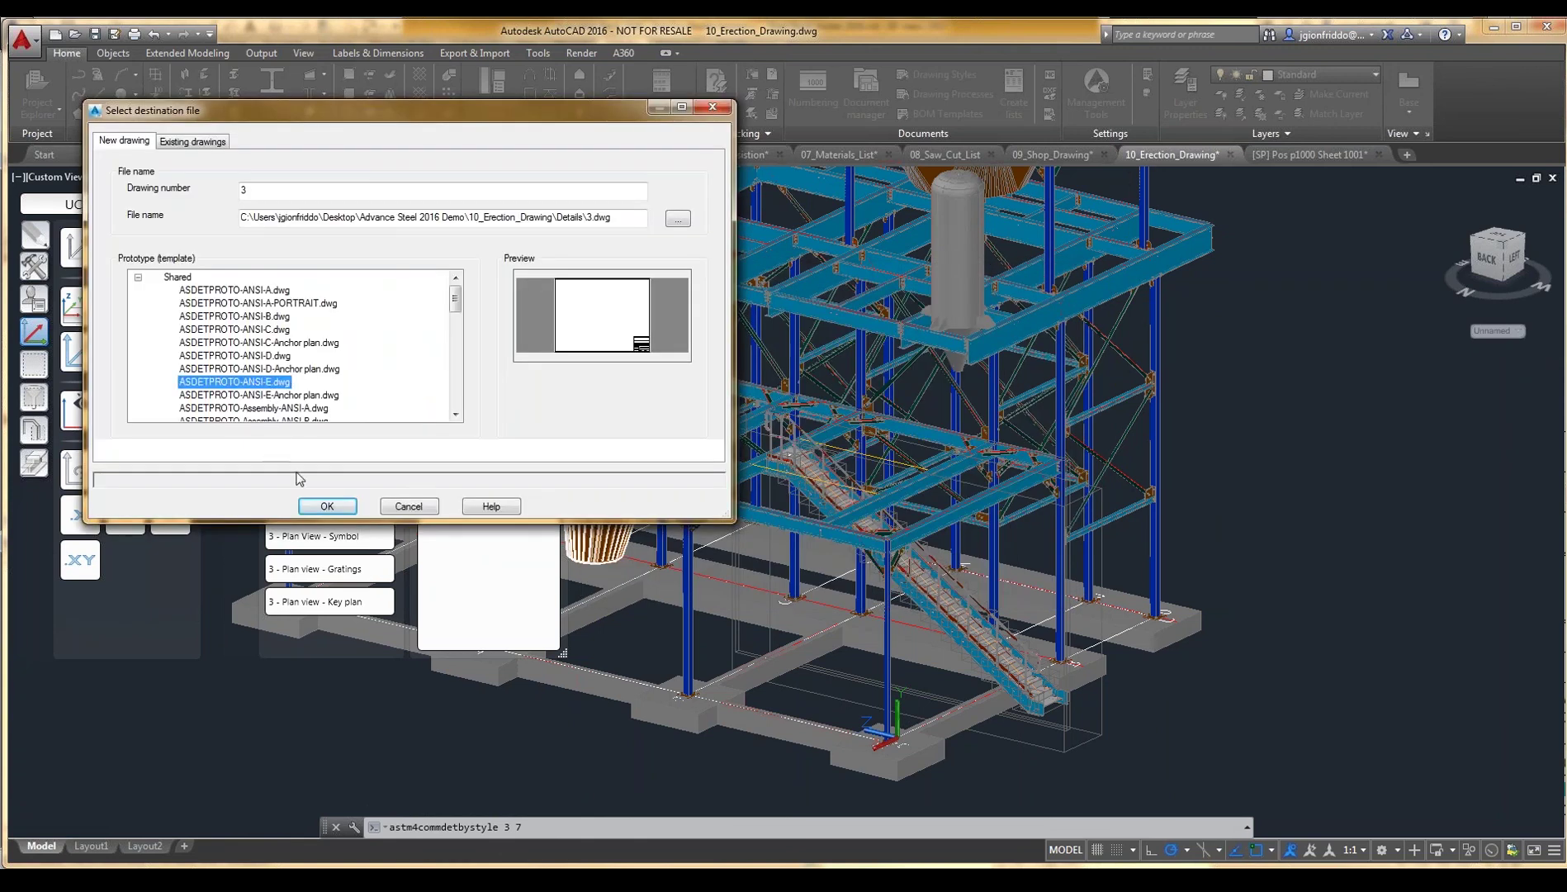
left_click(327, 507)
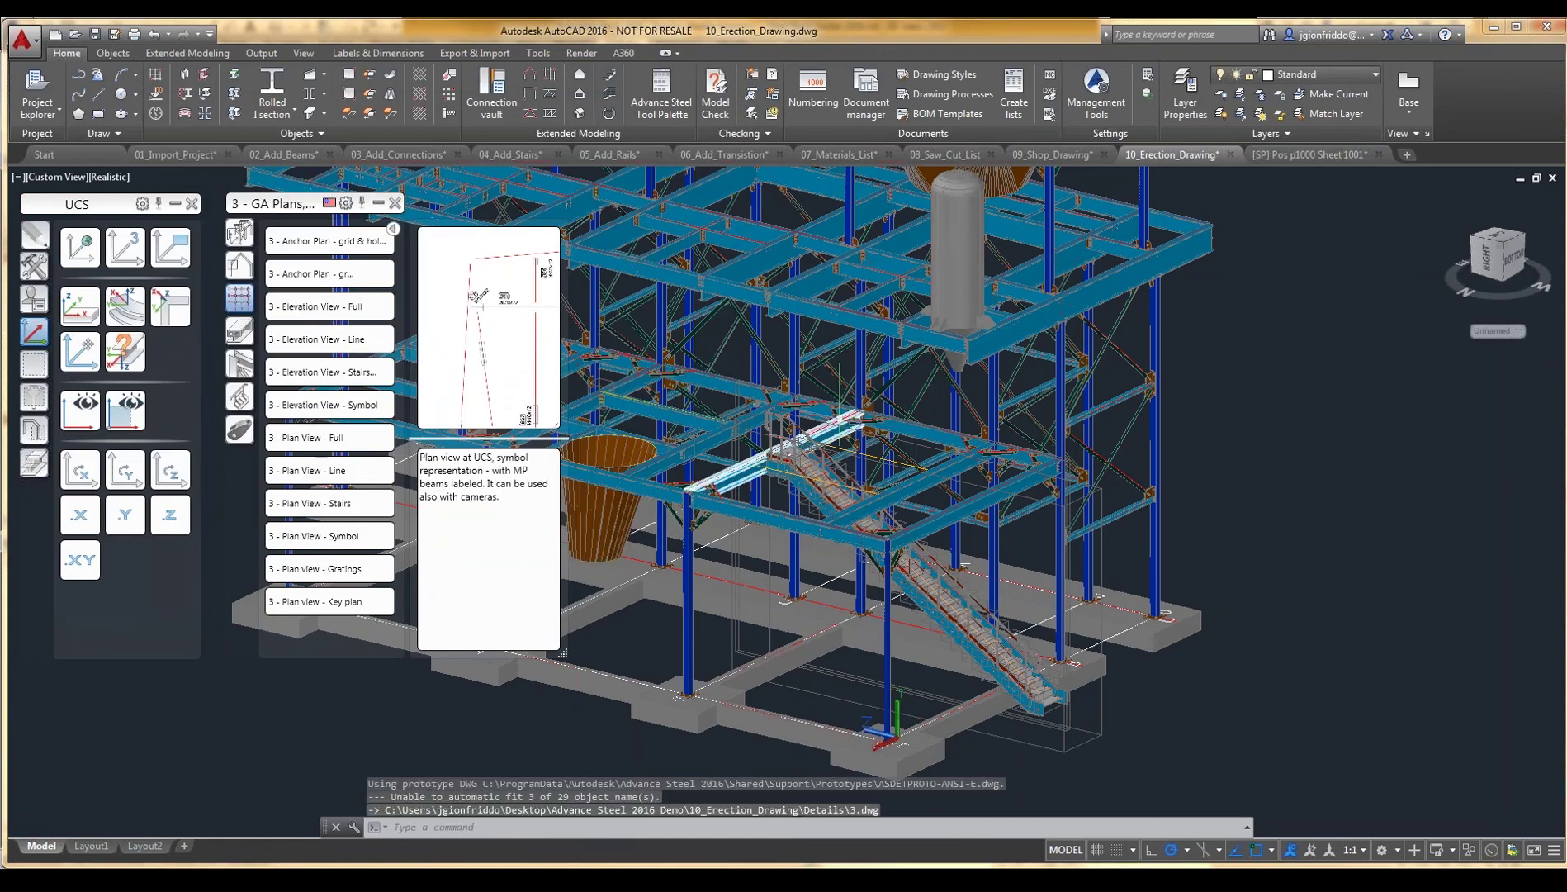
left_click(863, 99)
In Document Manager, find 3.dwg under Details > Up to date and open it
left_click(505, 351)
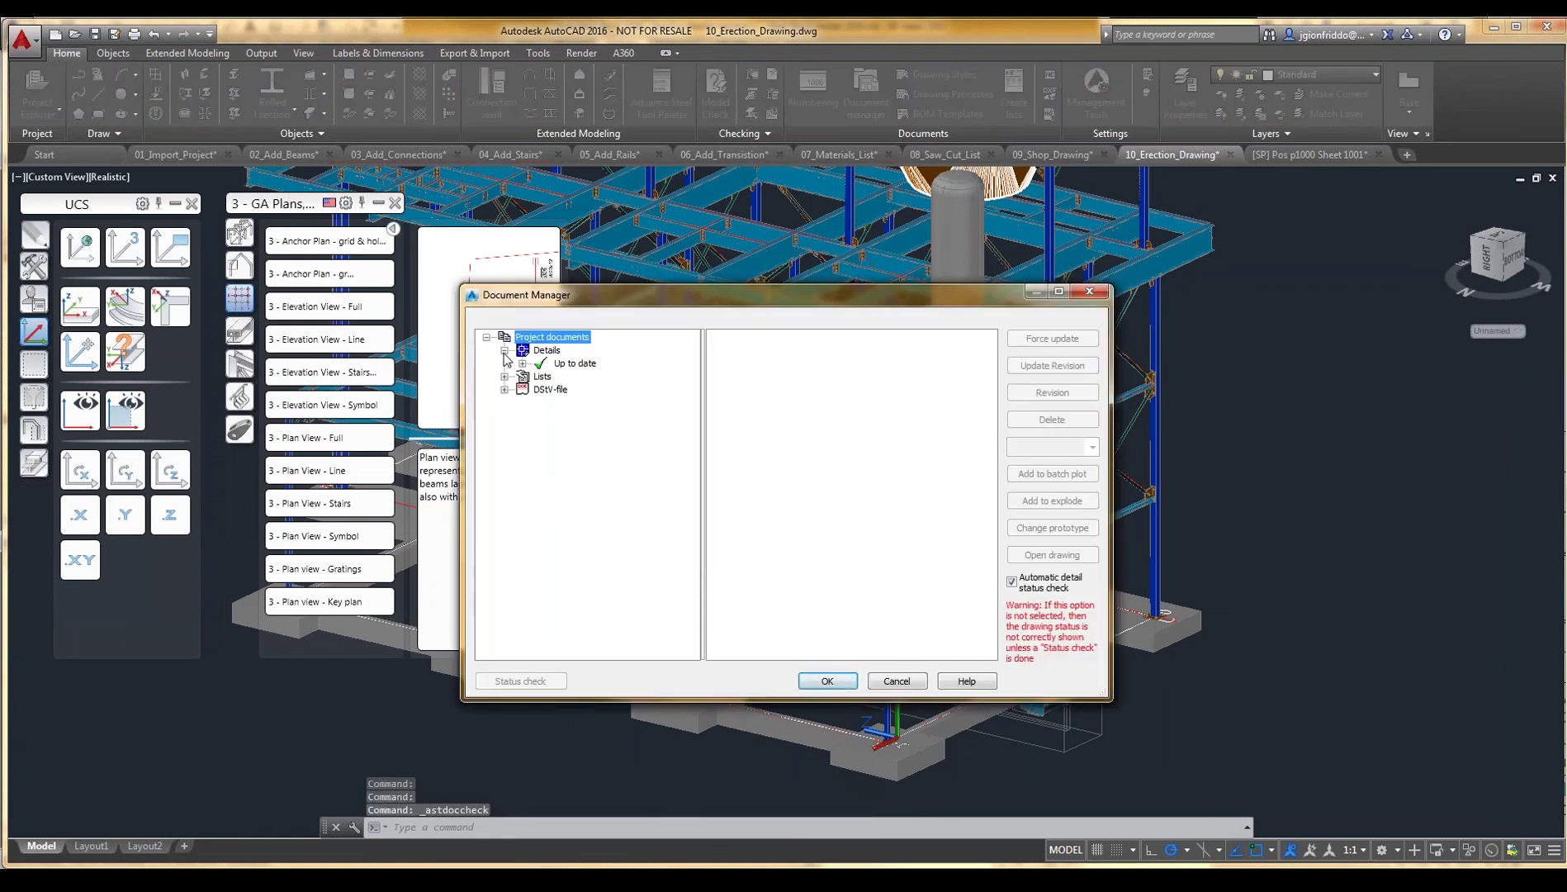
left_click(522, 363)
left_click(597, 377)
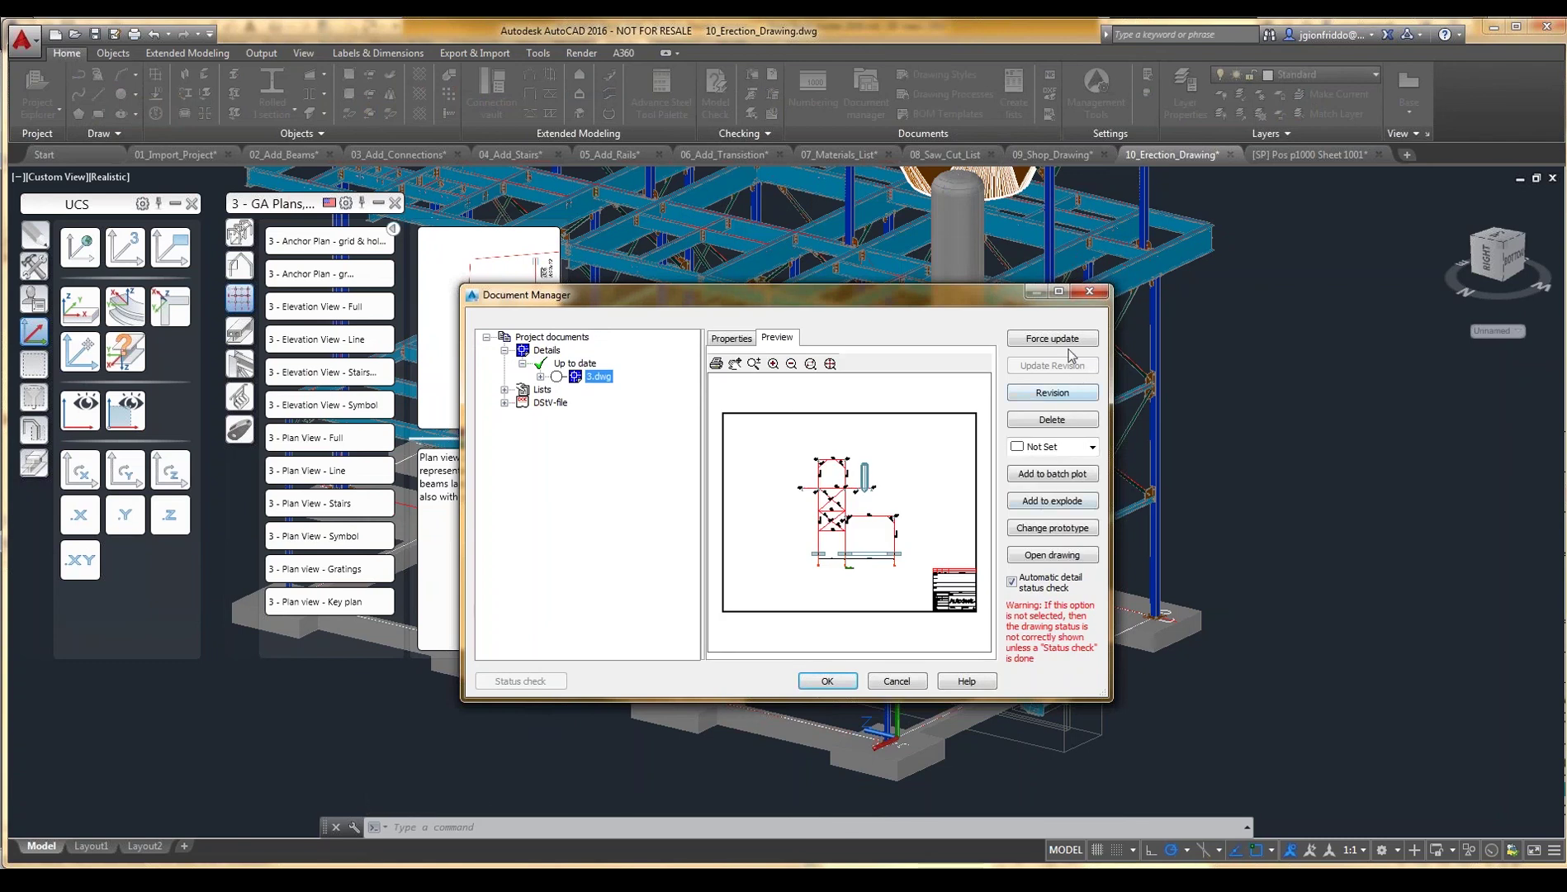
left_click(1055, 559)
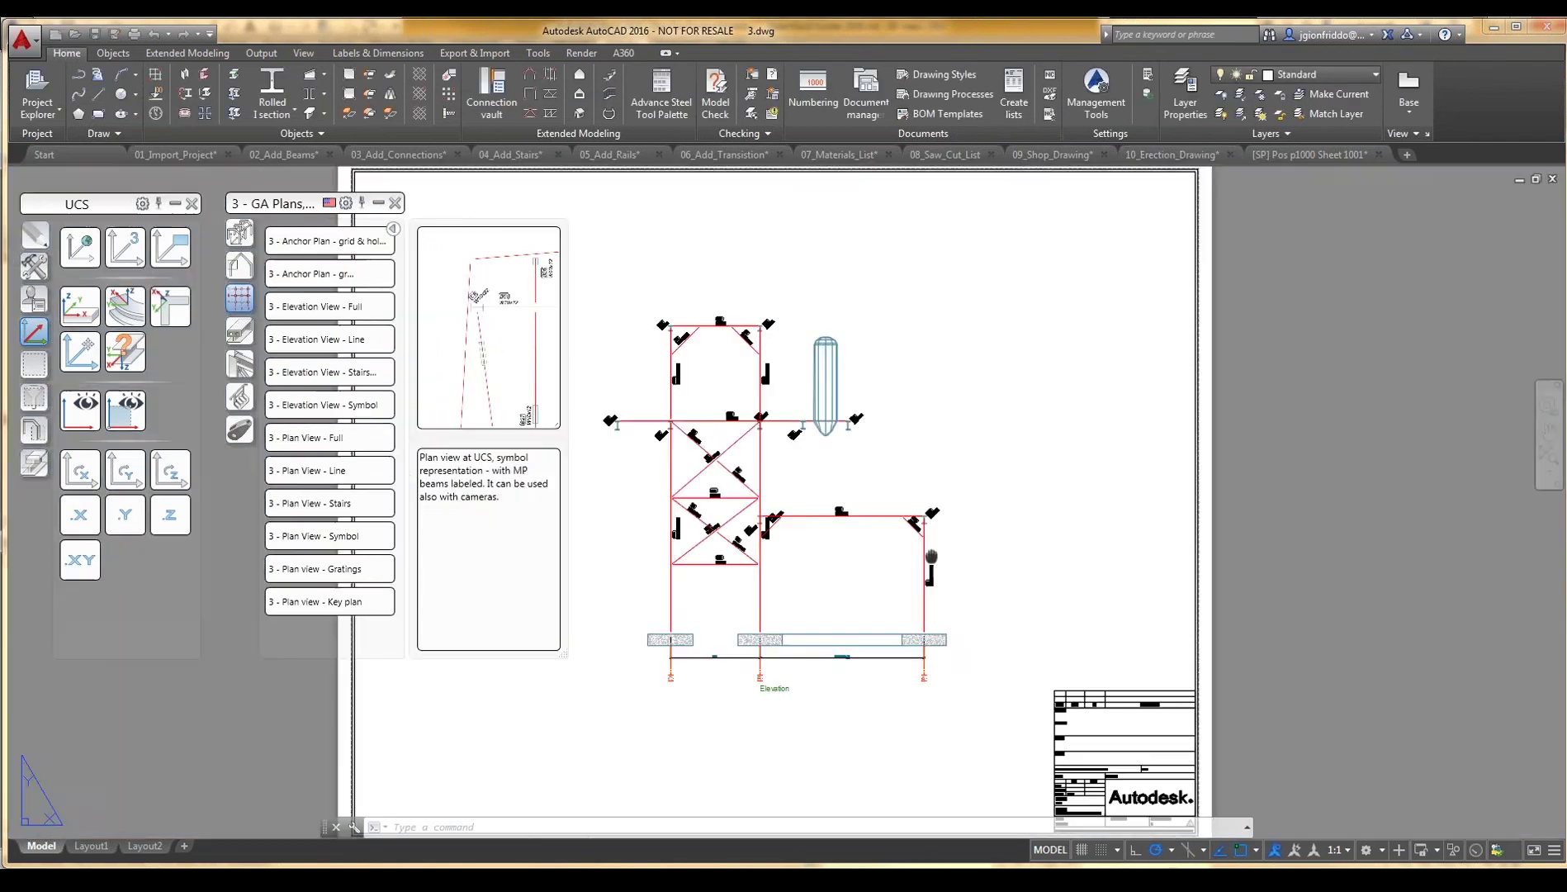
scroll(857, 518, "up", 5)
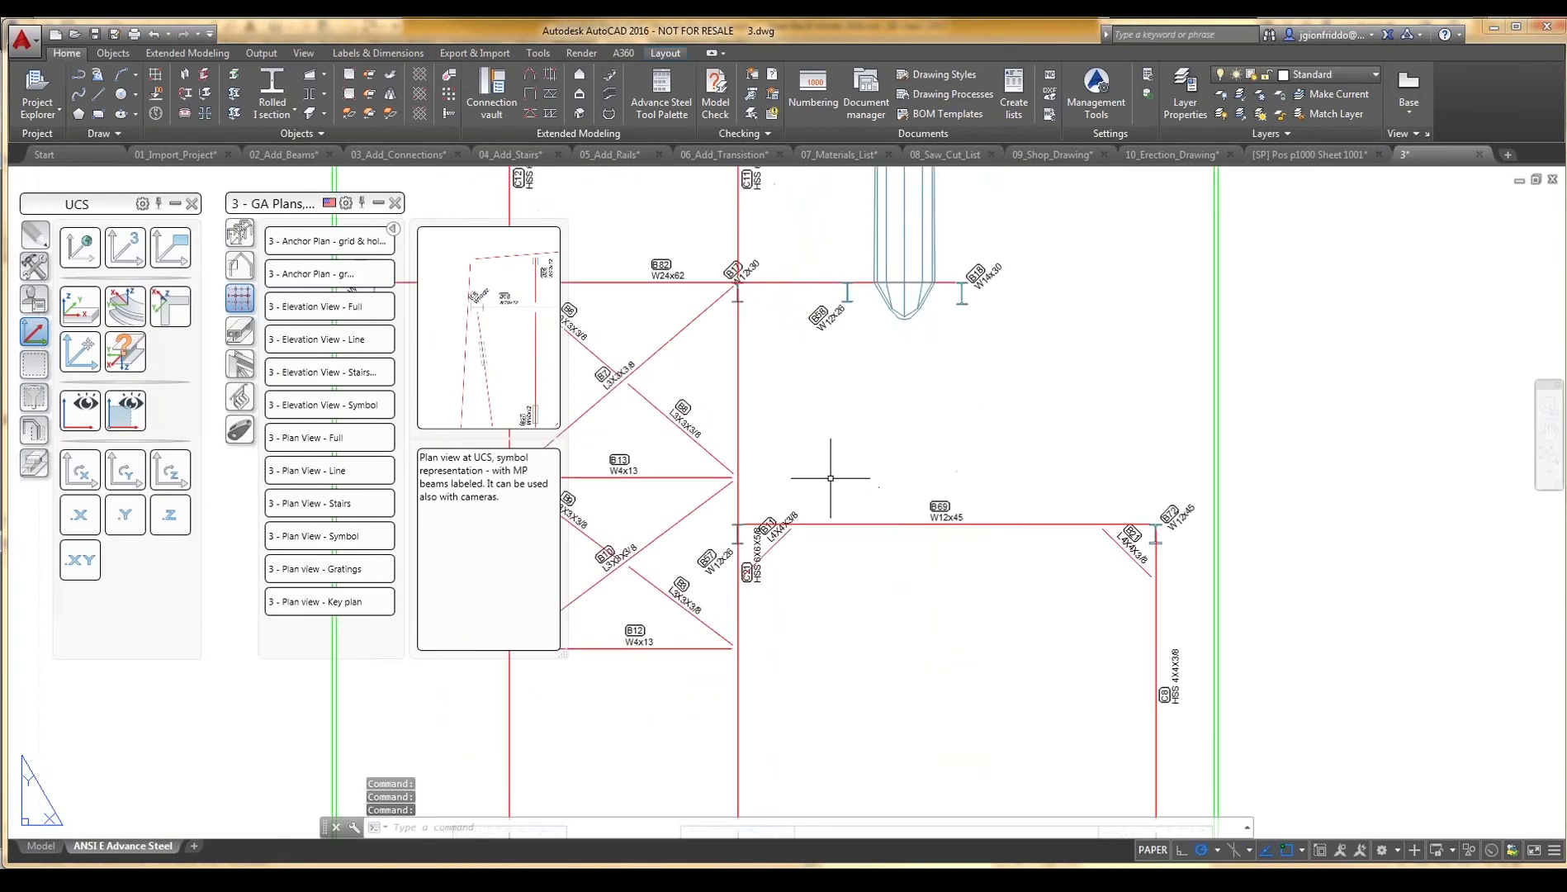
scroll(967, 498, "up", 3)
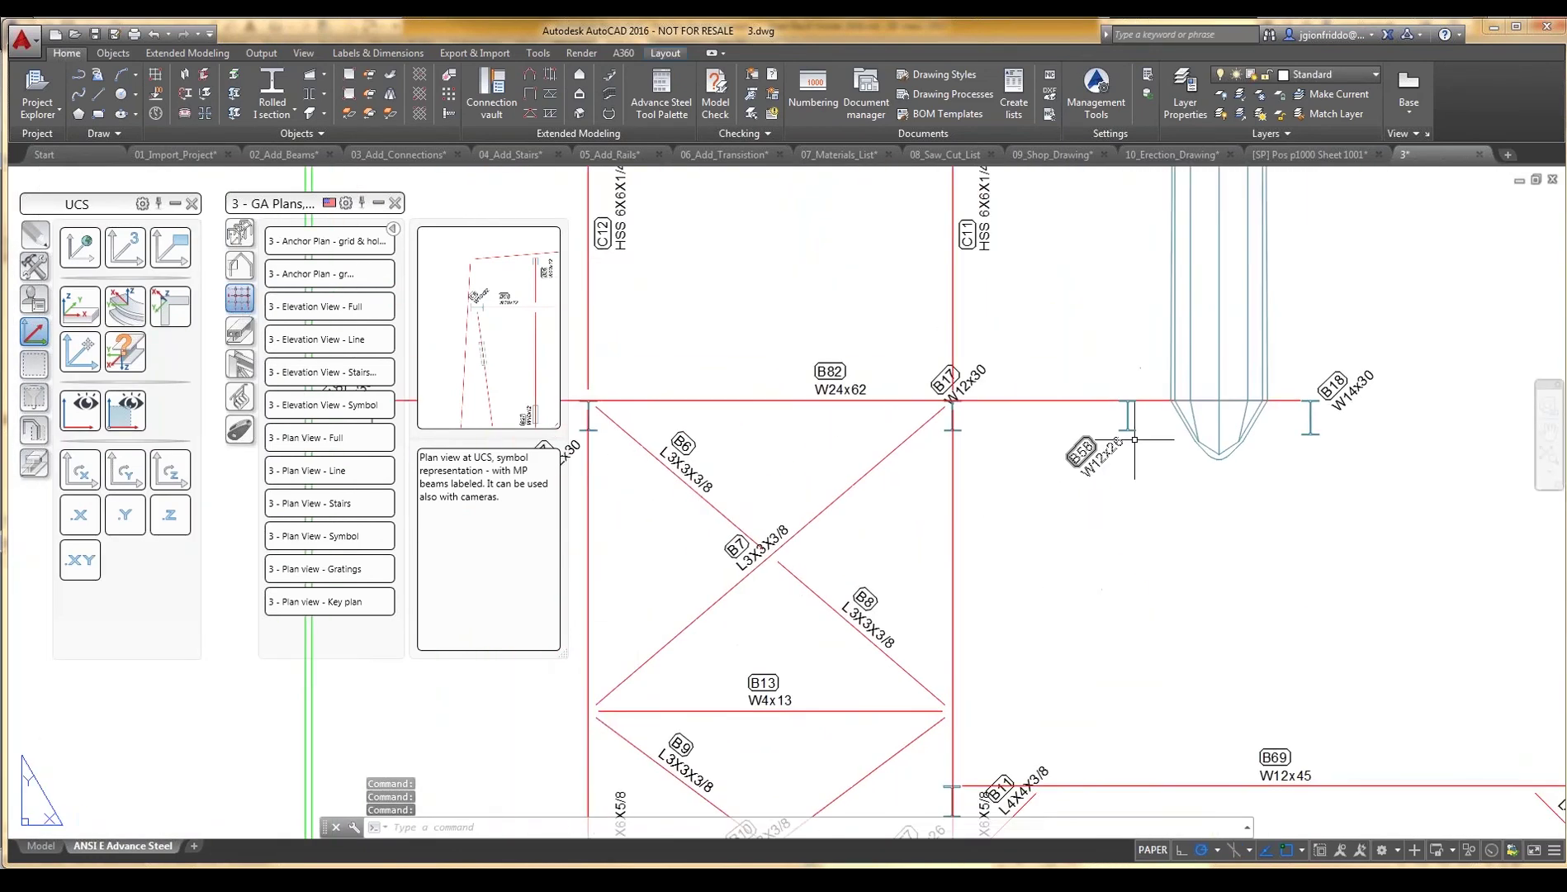
scroll(1070, 472, "up", 2)
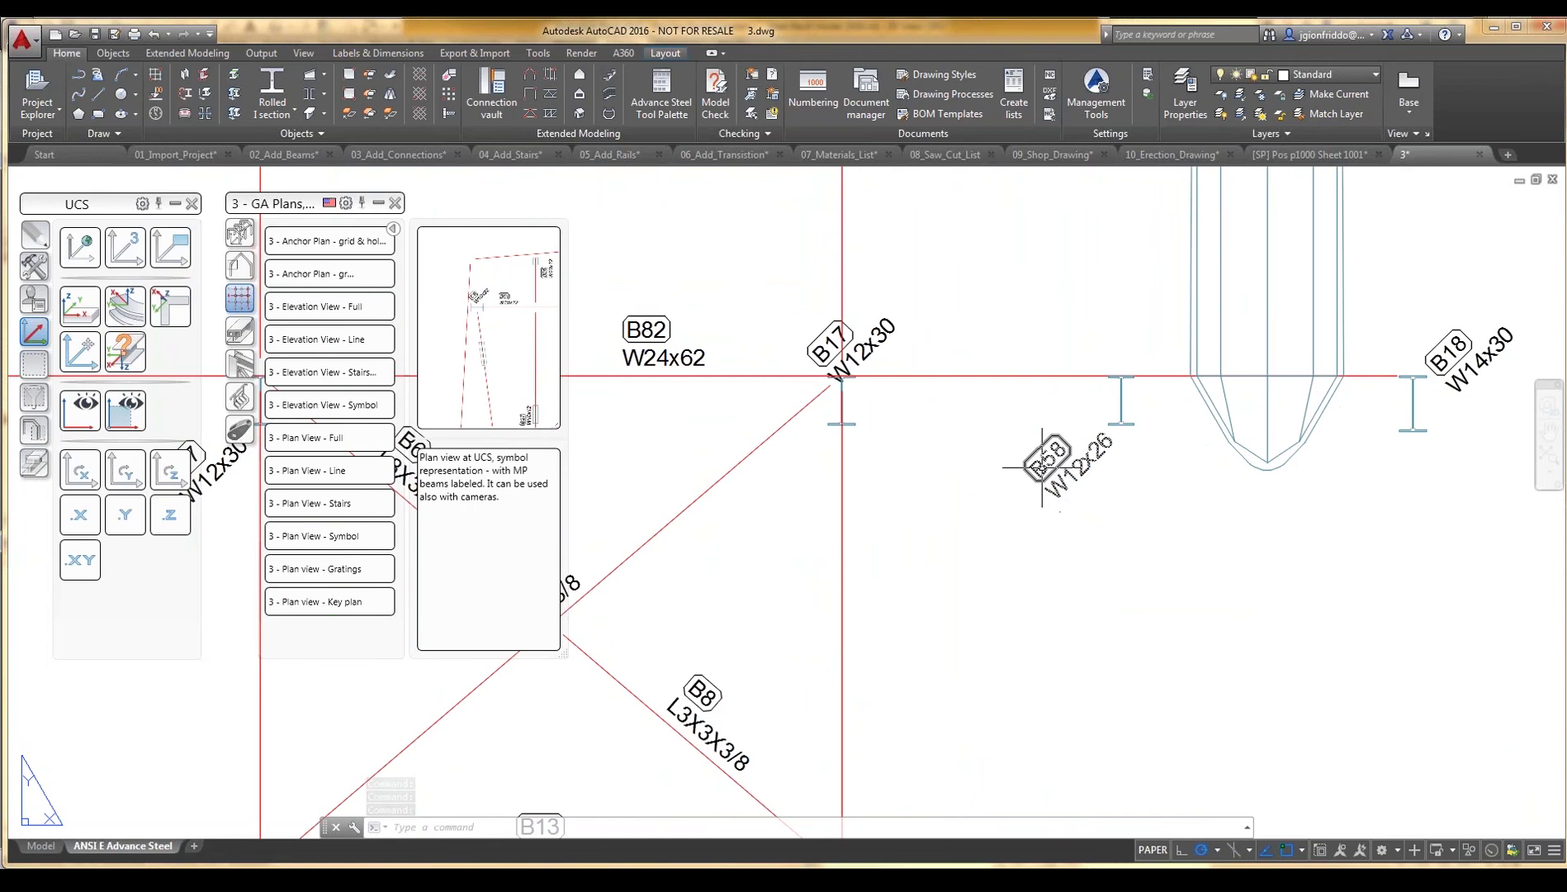
scroll(1042, 466, "up", 2)
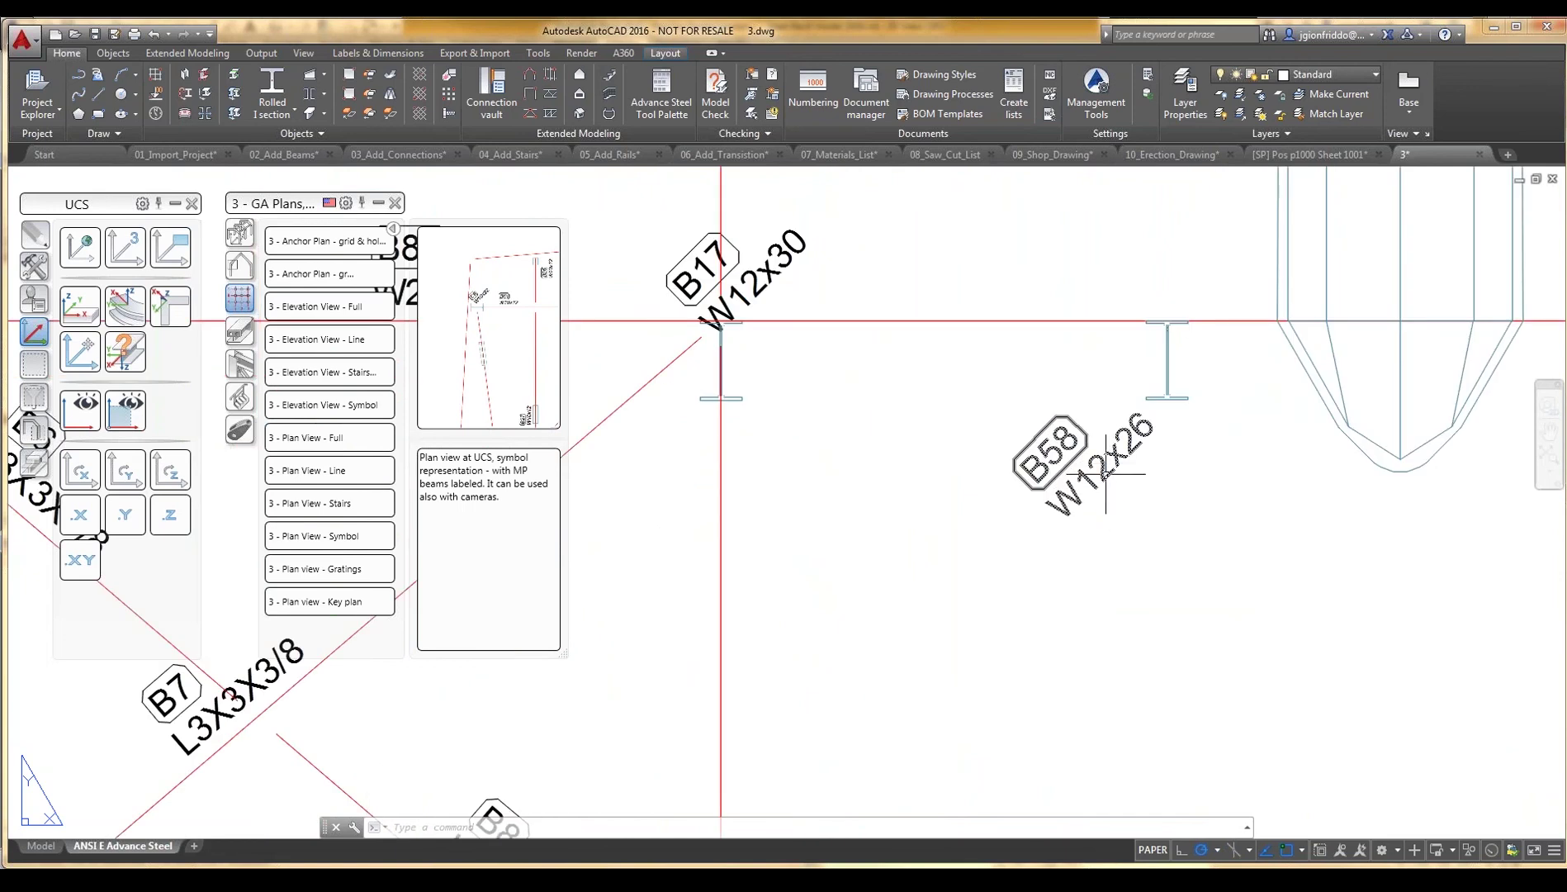
scroll(1107, 473, "down", 4)
middle_click_drag(1106, 473, 1023, 653)
middle_click_drag(1011, 542, 1026, 509)
middle_click_drag(1049, 590, 1036, 535)
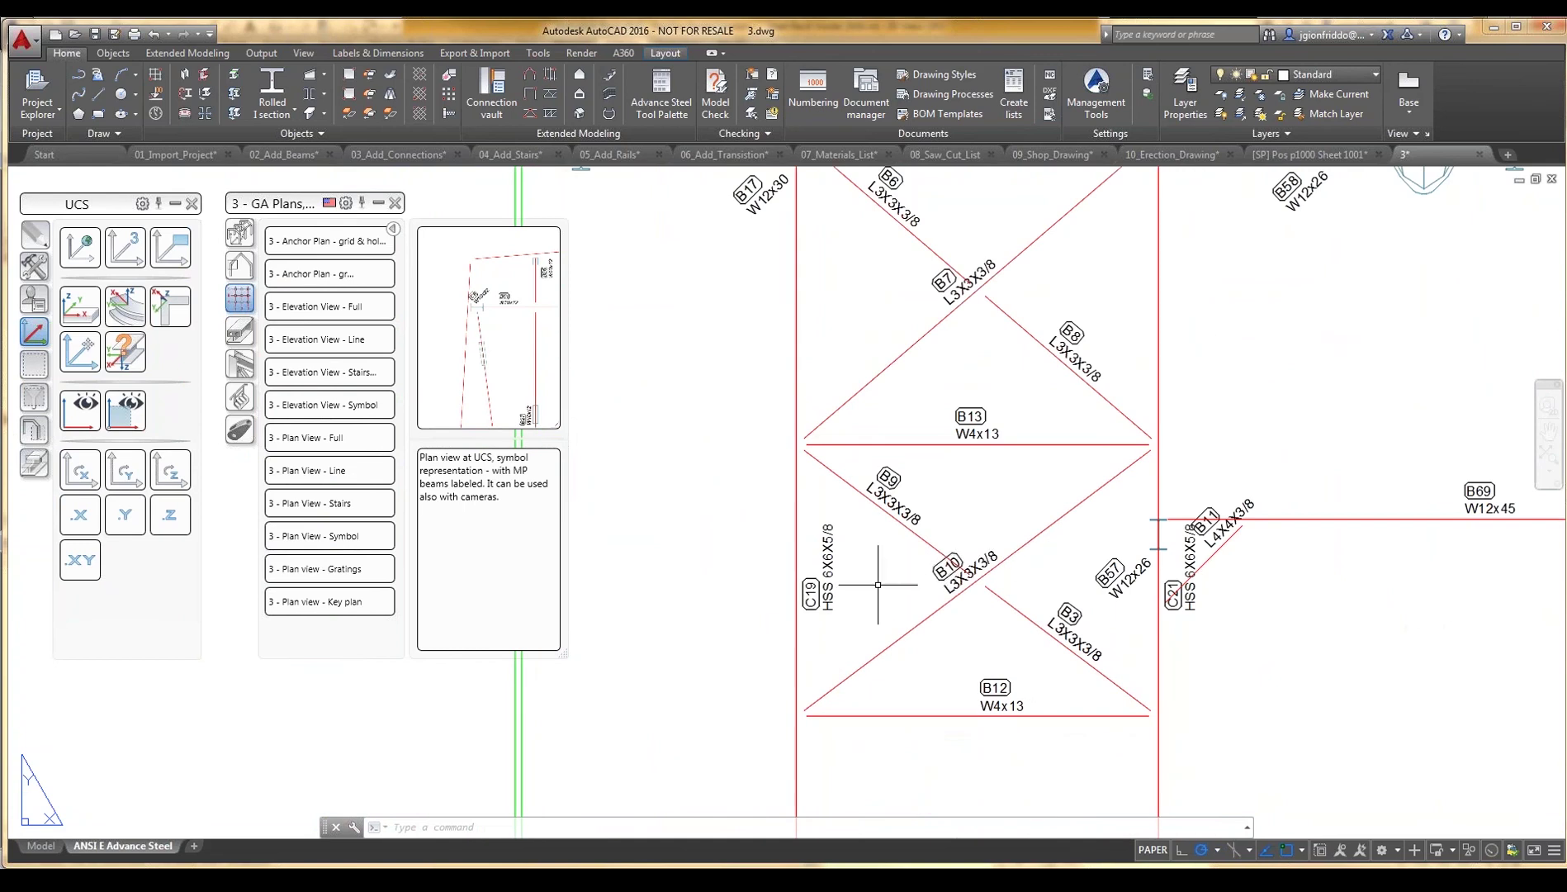